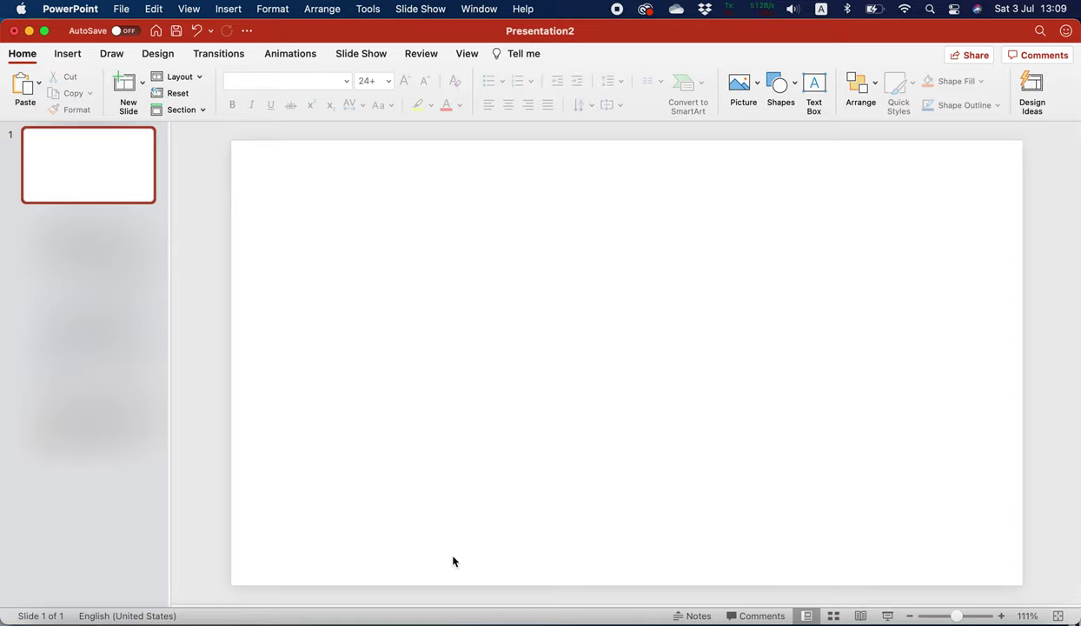
Step: Switch to Finder's From Developer folder, move its window clear of most of the slide, and preview 23_Shoot_Clubhouse-RGB.tif
{"action": "left_click", "coordinate": [50, 620]}
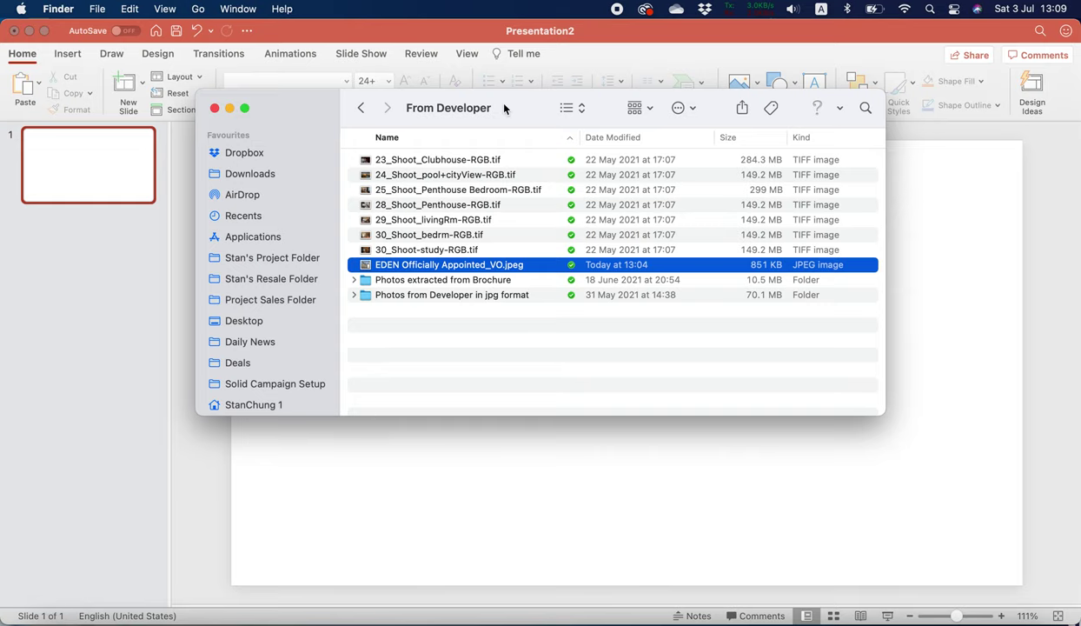
{"action": "left_click_drag", "start_coordinate": [528, 111], "coordinate": [337, 42]}
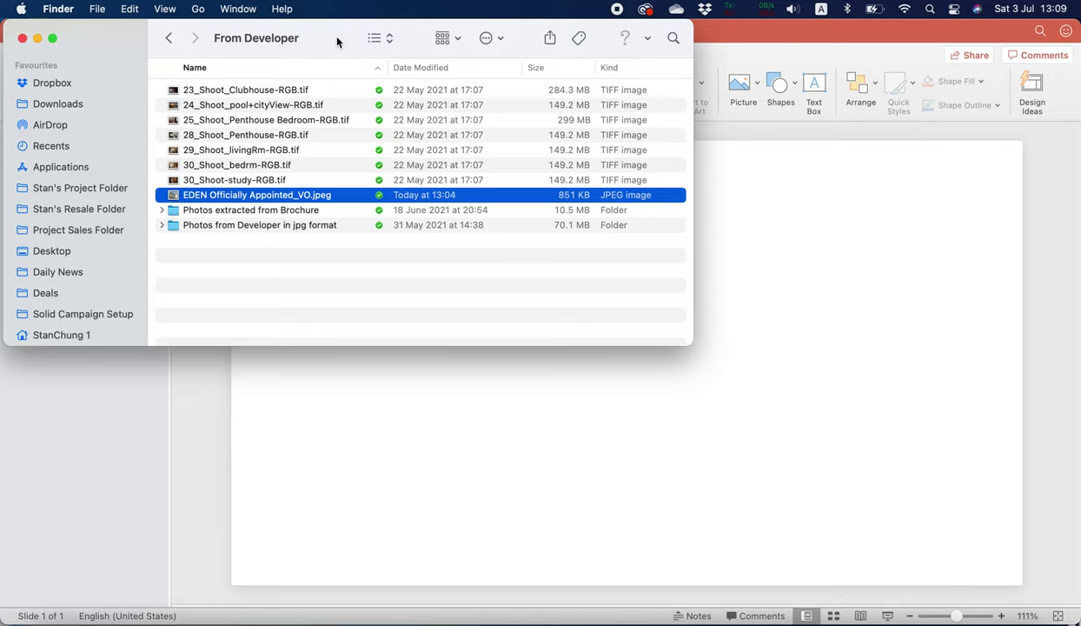
{"action": "left_click", "coordinate": [304, 92]}
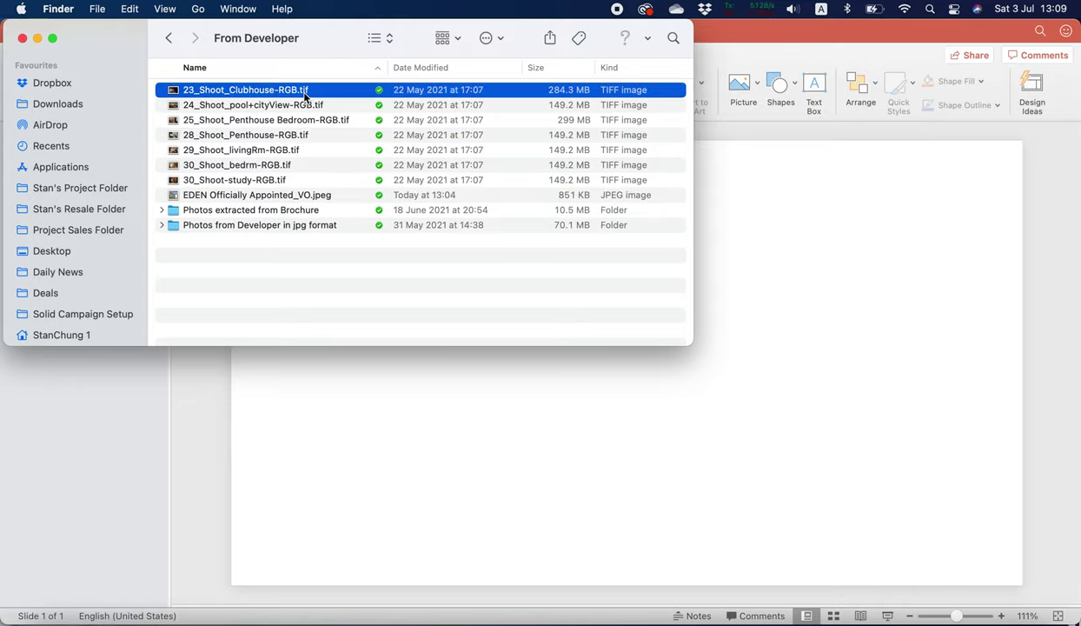
{"action": "key", "text": "space"}
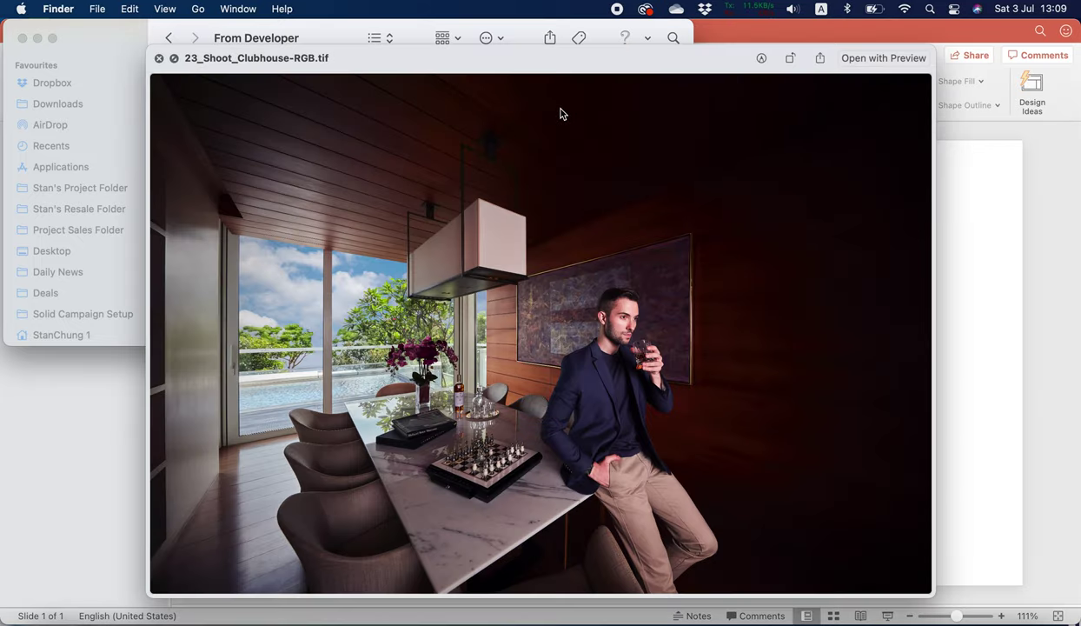
{"action": "left_click", "coordinate": [159, 58]}
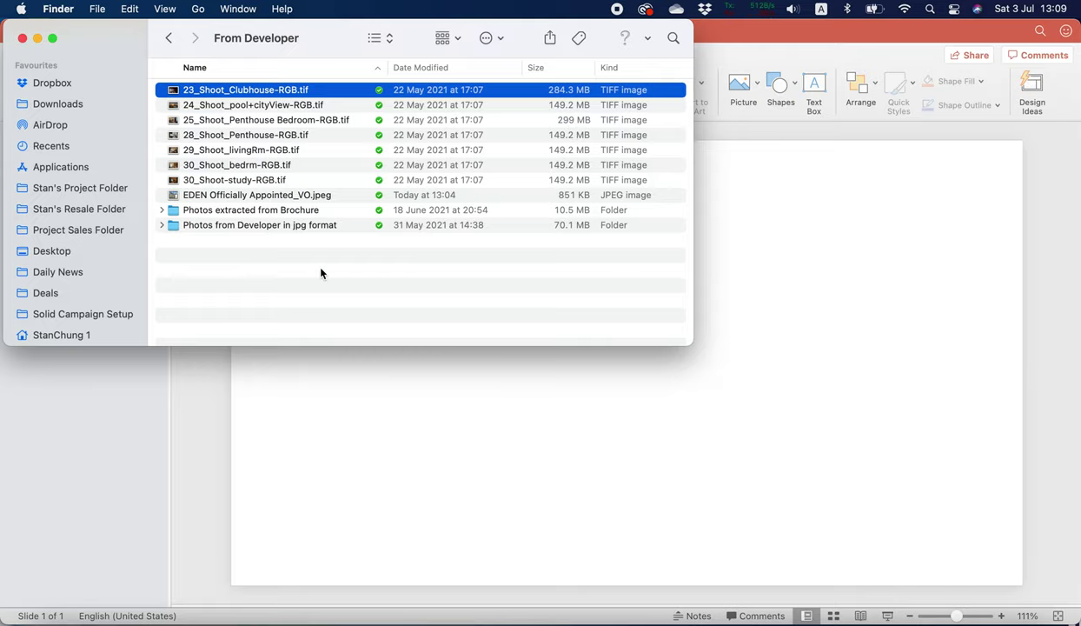
Step: Compare the clubhouse photo's JPEG version in the Photos from Developer in jpg format folder with its TIFF original
{"action": "double_click", "coordinate": [295, 228]}
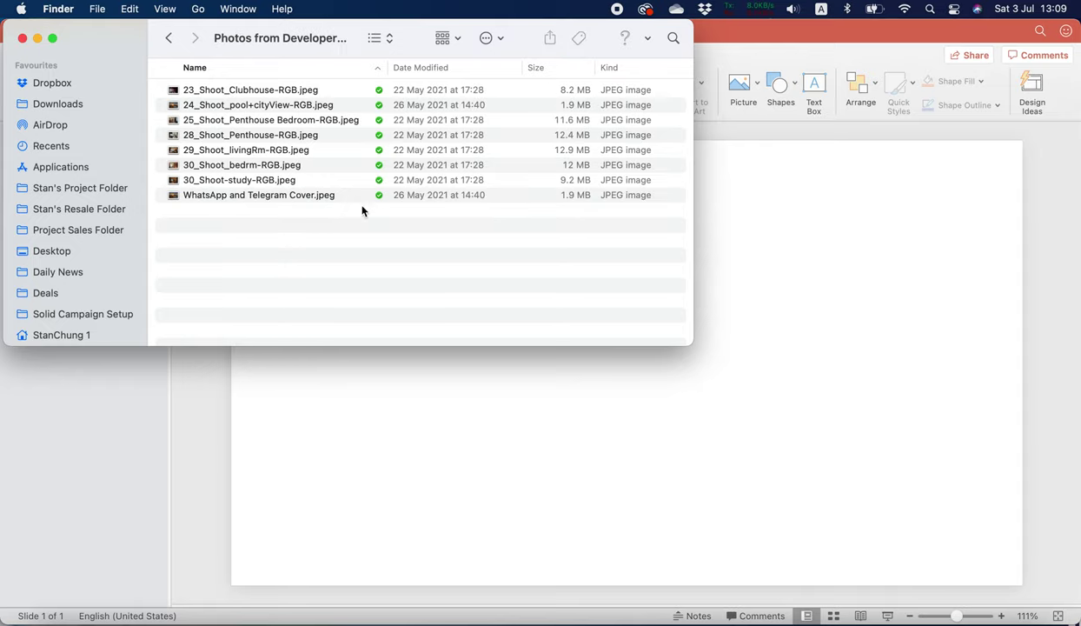
{"action": "left_click", "coordinate": [244, 94]}
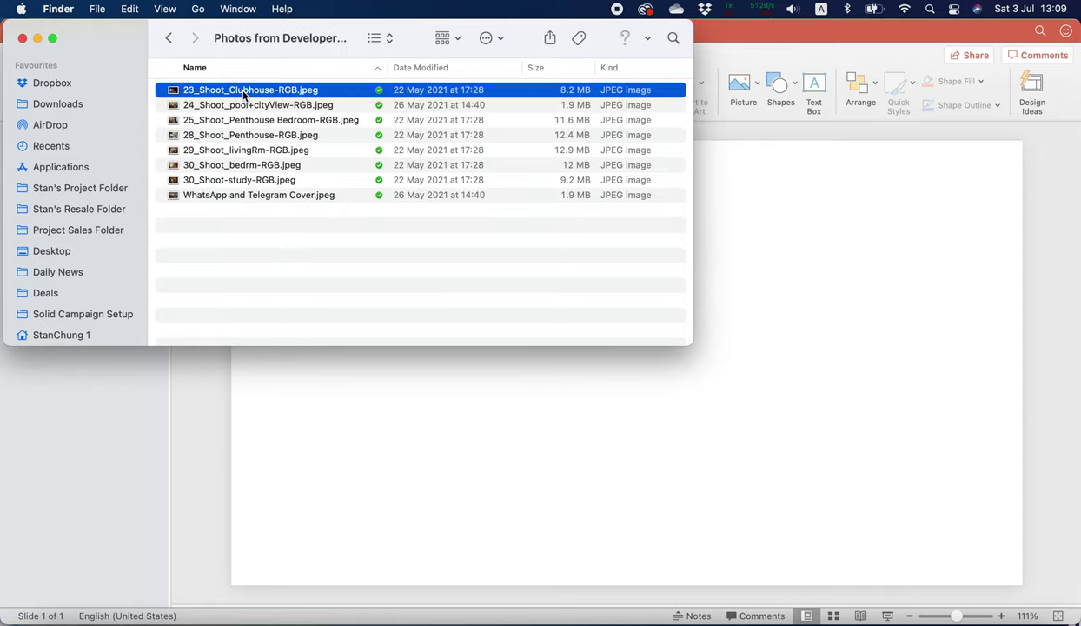
{"action": "key", "text": "space"}
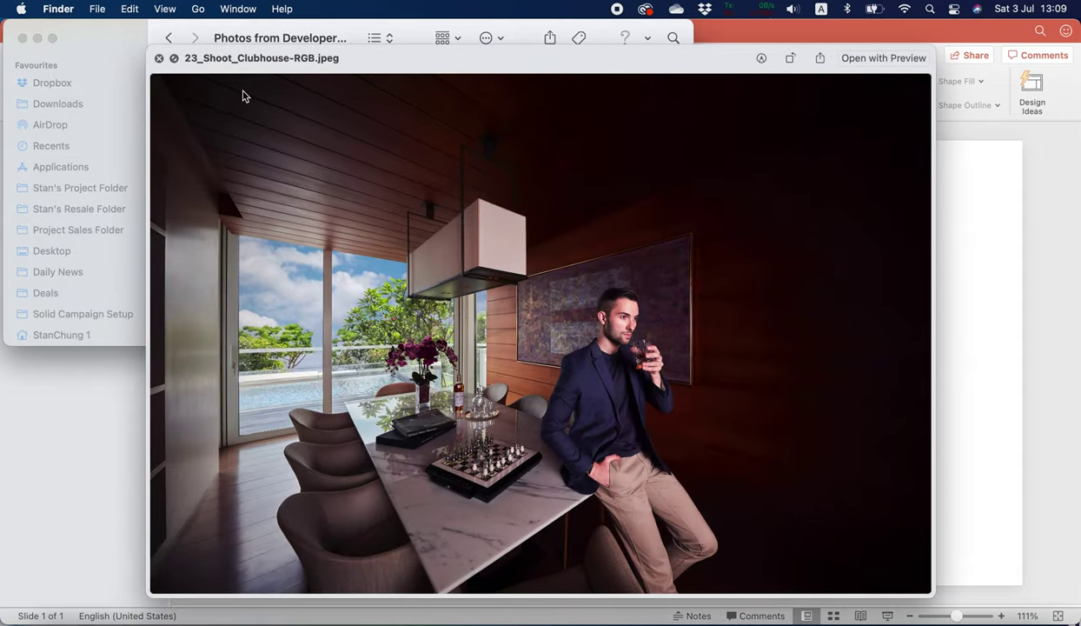
{"action": "key", "text": "space"}
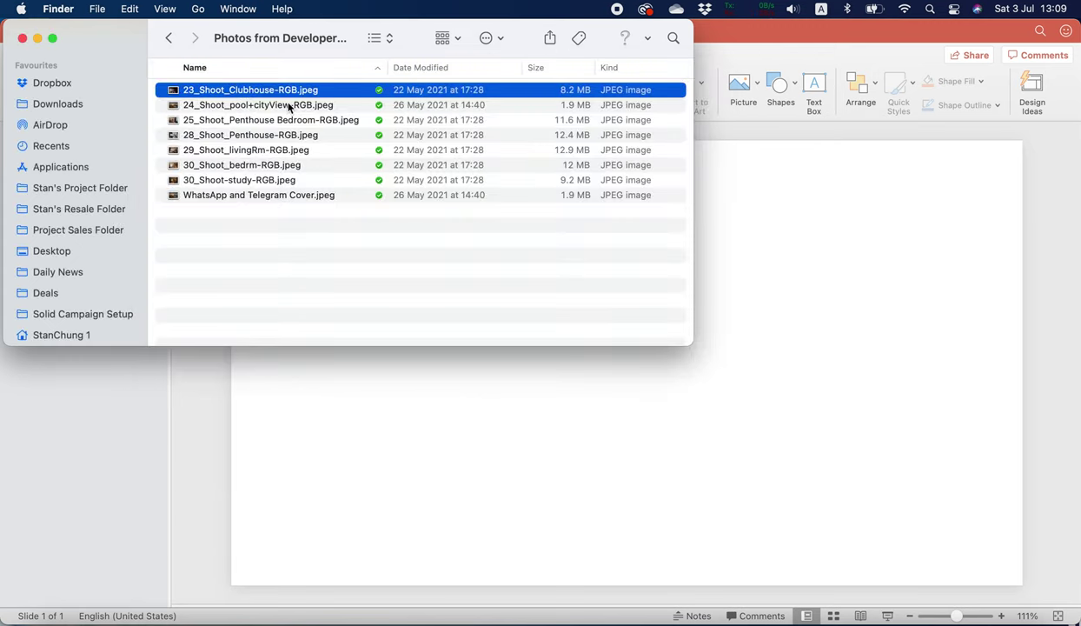
{"action": "left_click", "coordinate": [169, 37]}
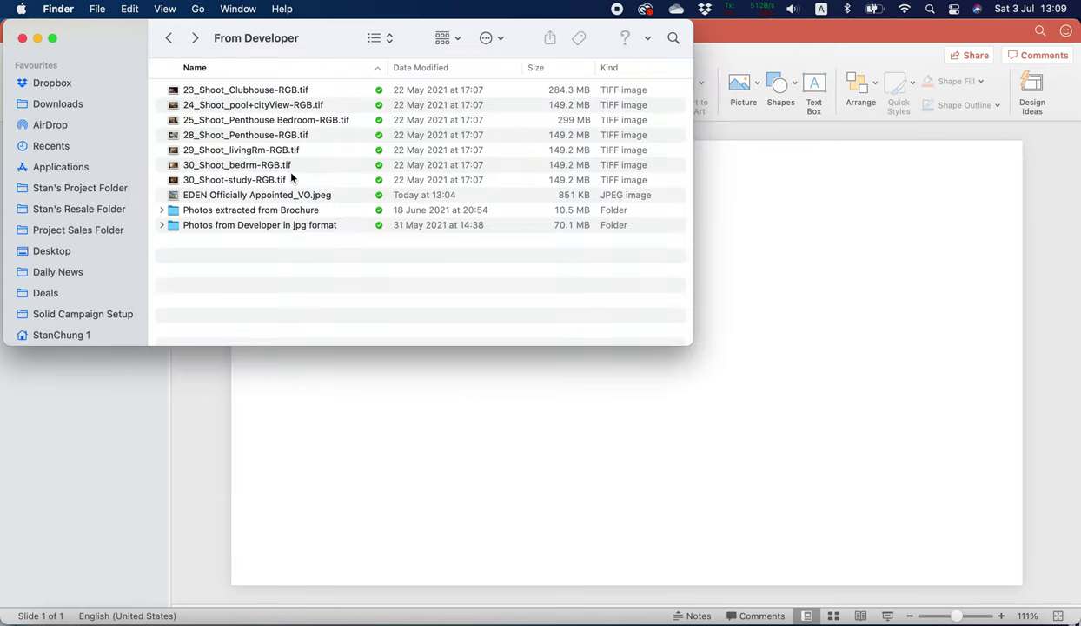
{"action": "left_click", "coordinate": [274, 91]}
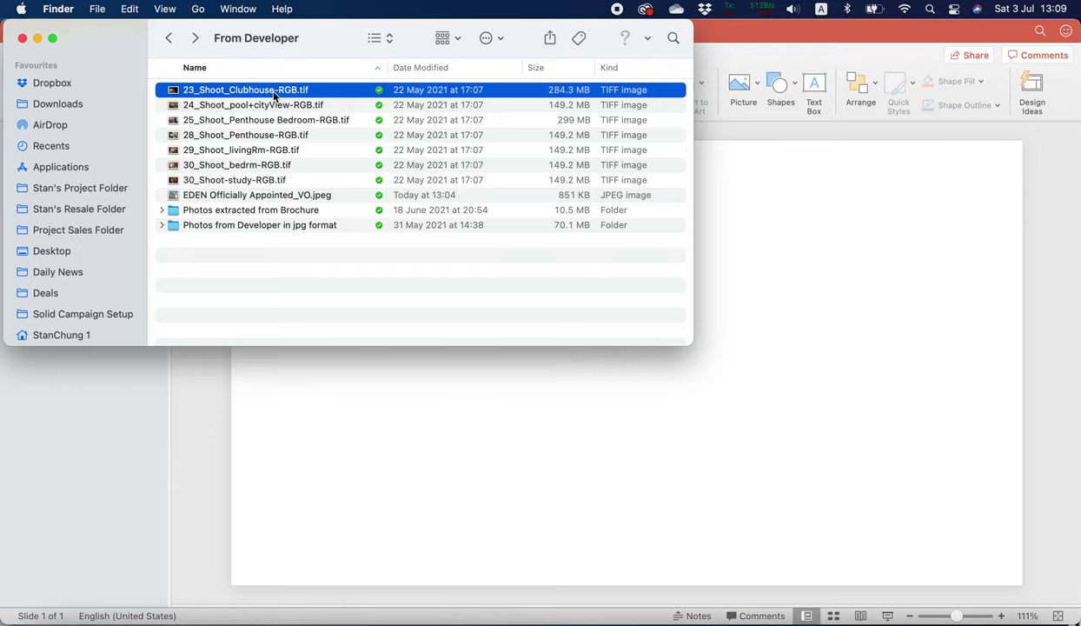
{"action": "key", "text": "space"}
{"action": "key", "text": "space"}
Step: From the Photos from Developer in jpg format folder, preview the first two photos and place 24_Shoot_pool+cityView-RGB.jpeg on the slide
{"action": "double_click", "coordinate": [265, 226]}
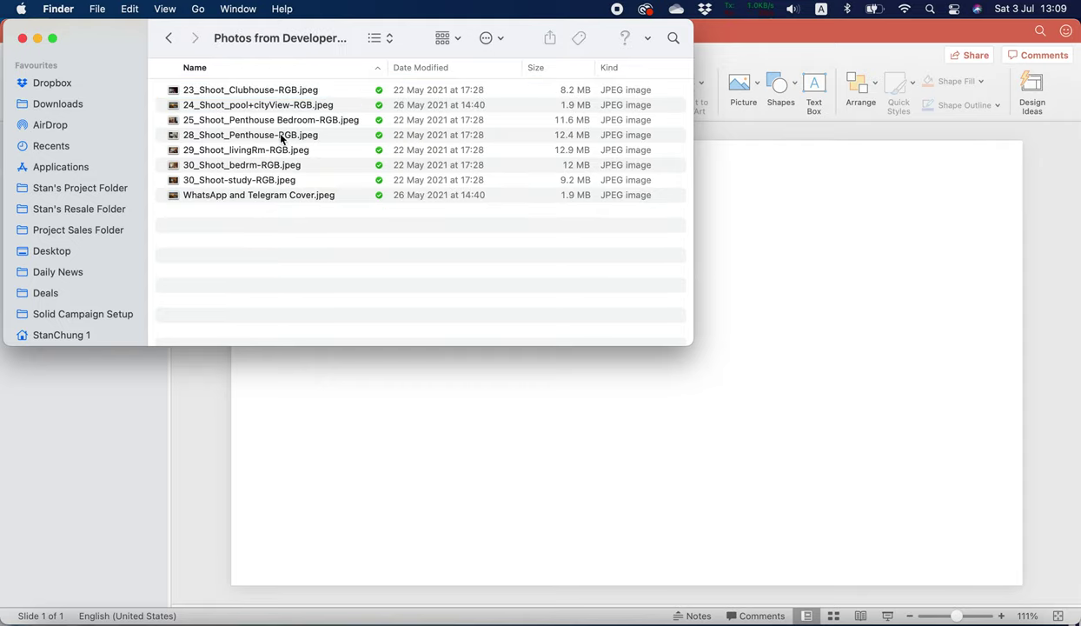
{"action": "left_click", "coordinate": [248, 94]}
{"action": "key", "text": "space"}
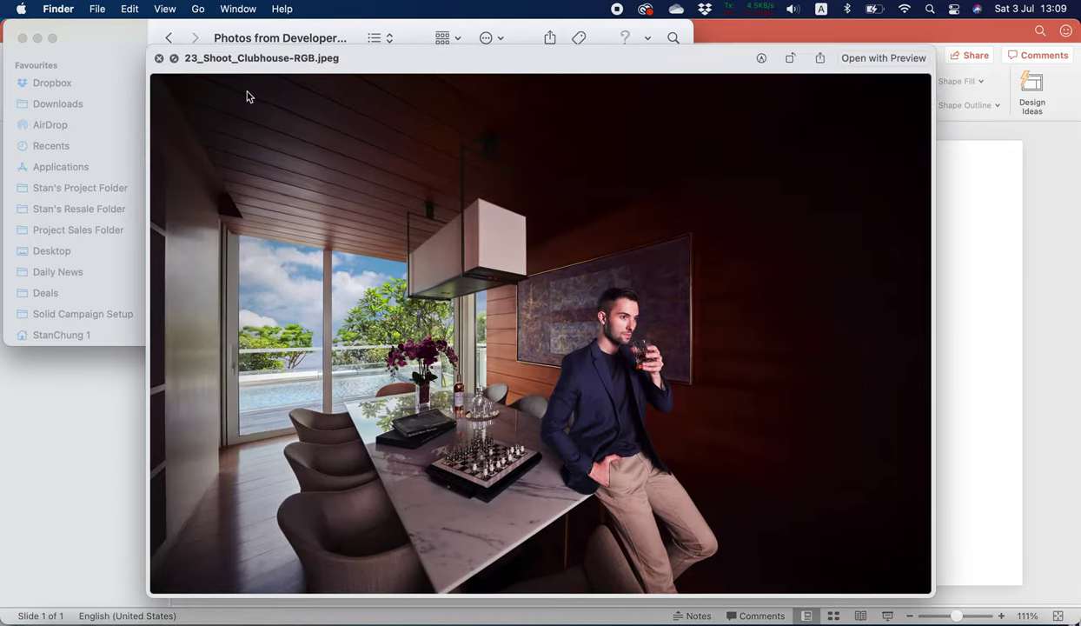
{"action": "key", "text": "Down"}
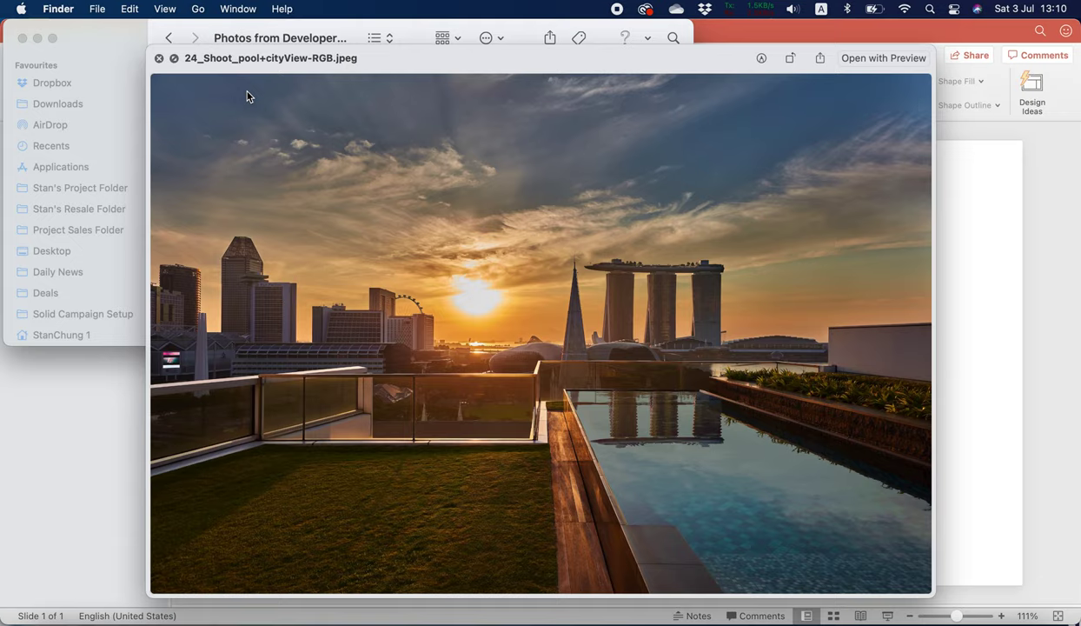
{"action": "key", "text": "space"}
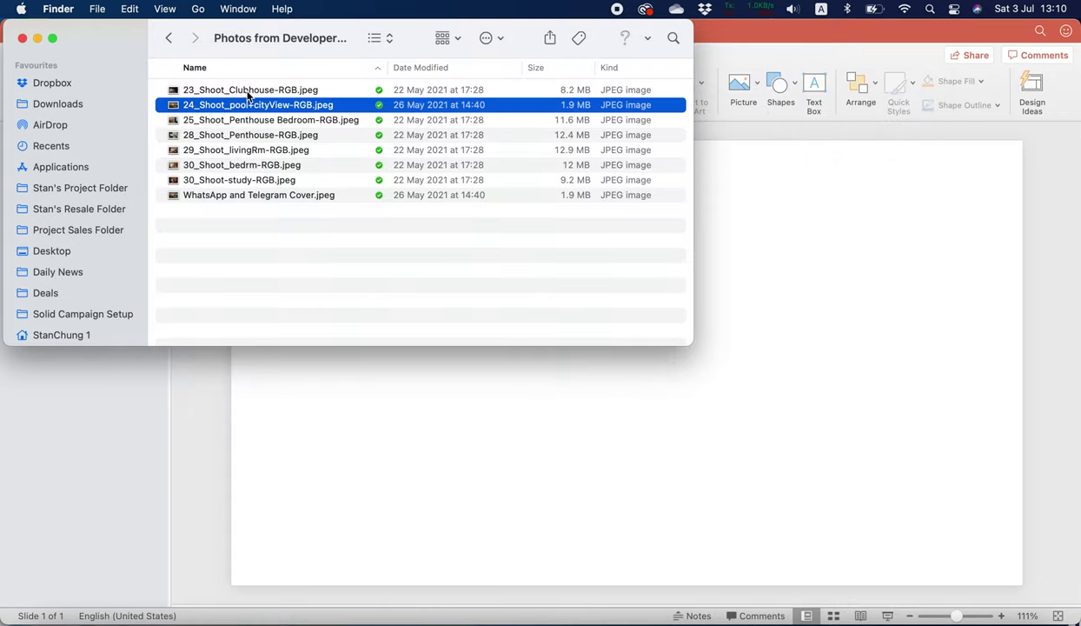
{"action": "key", "text": "space"}
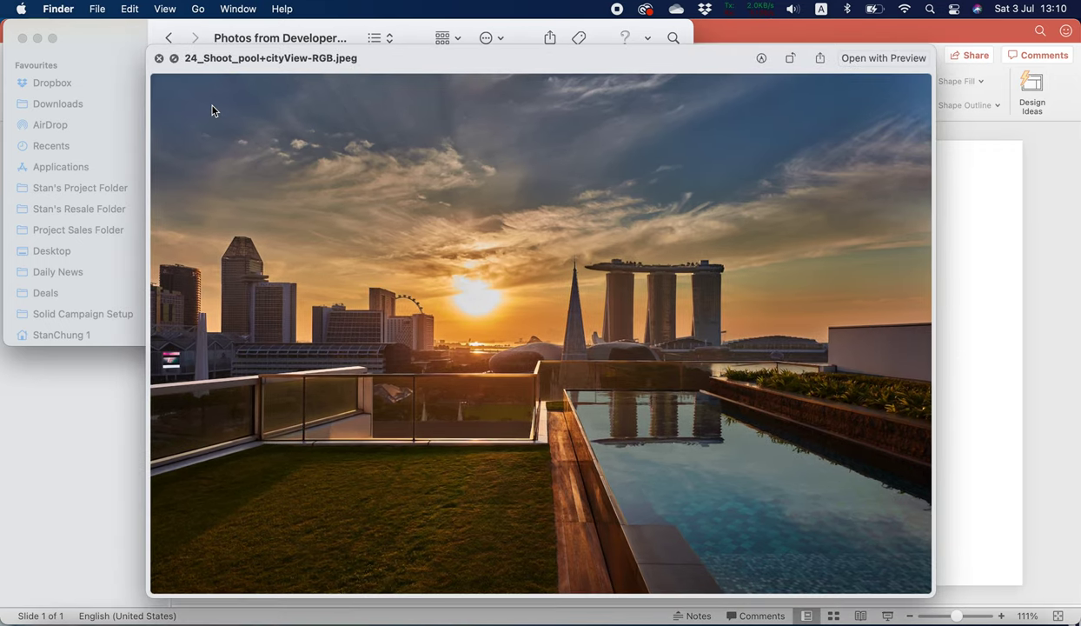
{"action": "key", "text": "space"}
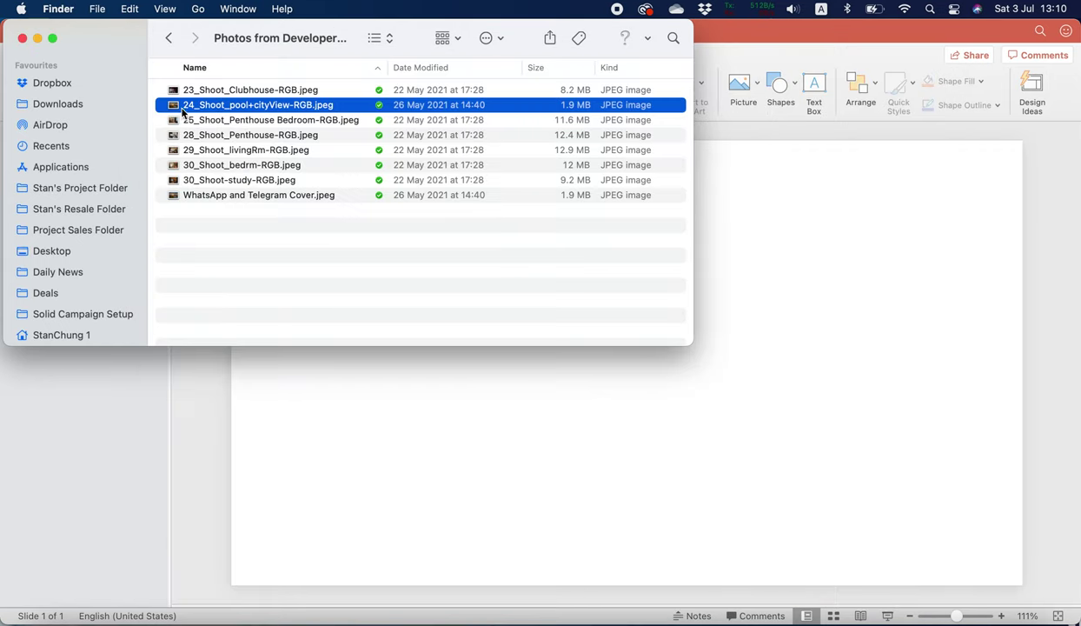
{"action": "left_click_drag", "start_coordinate": [188, 104], "coordinate": [769, 434]}
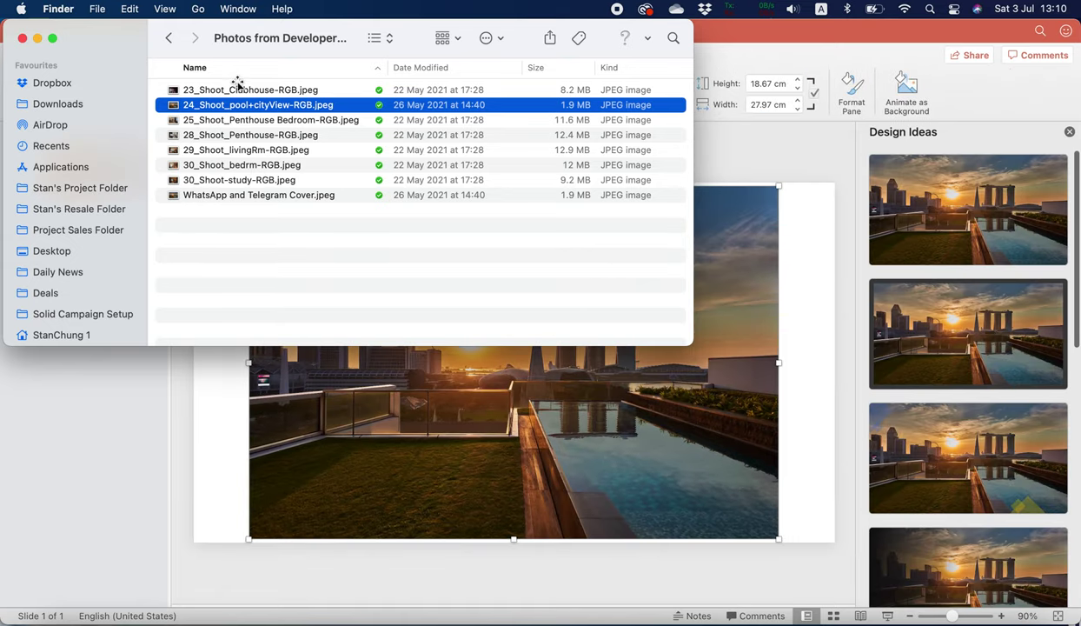
Step: Preview 25_Shoot_Penthouse Bedroom-RGB.jpeg and add it to the slide
{"action": "left_click", "coordinate": [223, 124]}
{"action": "key", "text": "space"}
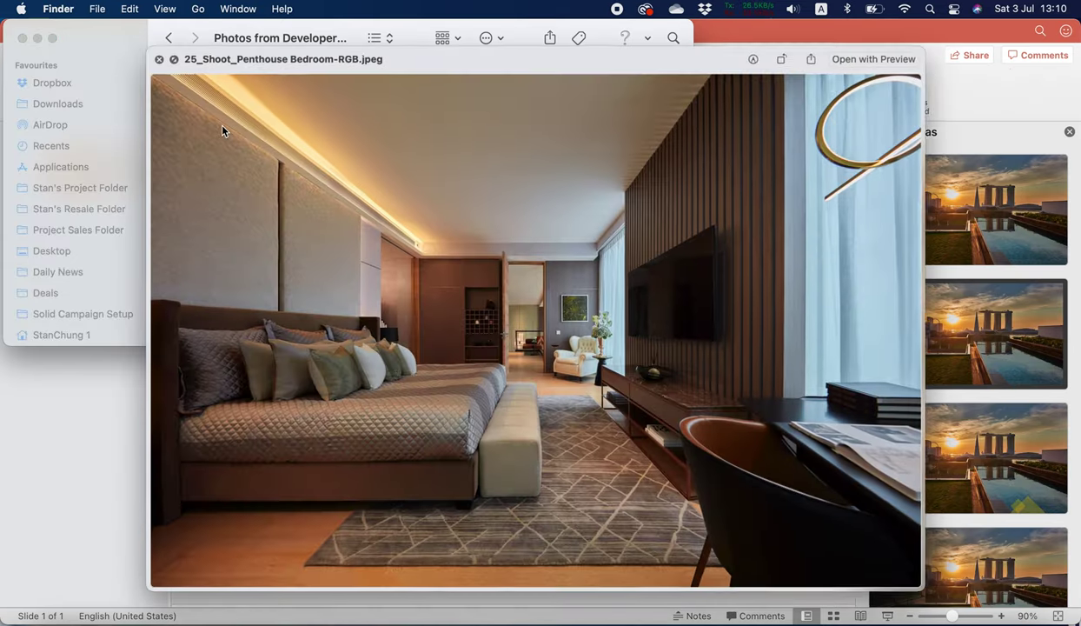
{"action": "key", "text": "space"}
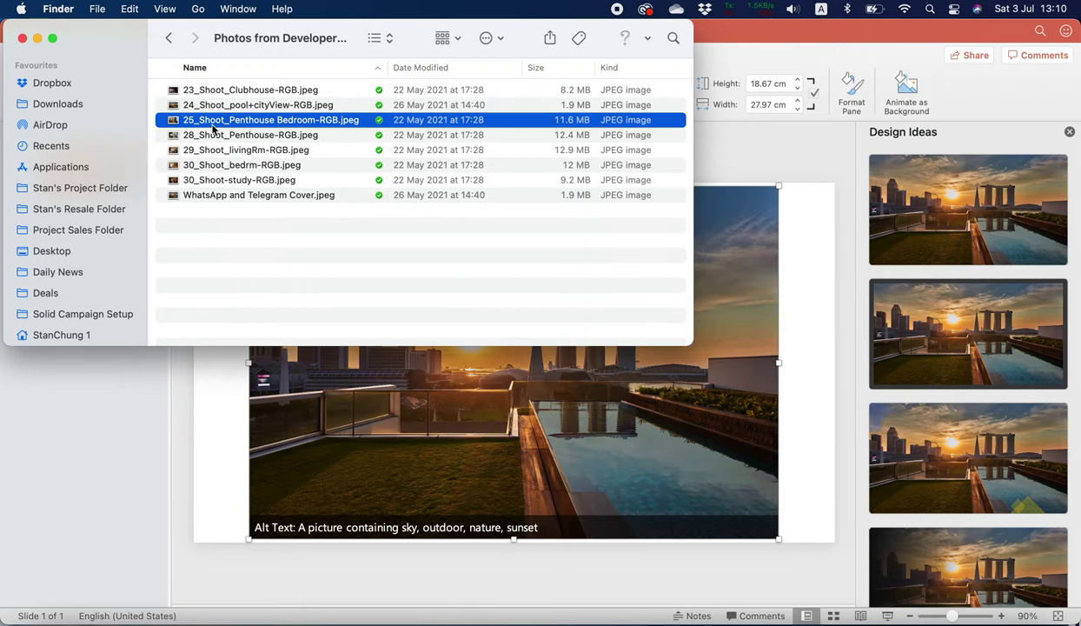
{"action": "left_click_drag", "start_coordinate": [207, 121], "coordinate": [248, 397]}
{"action": "left_click", "coordinate": [278, 258]}
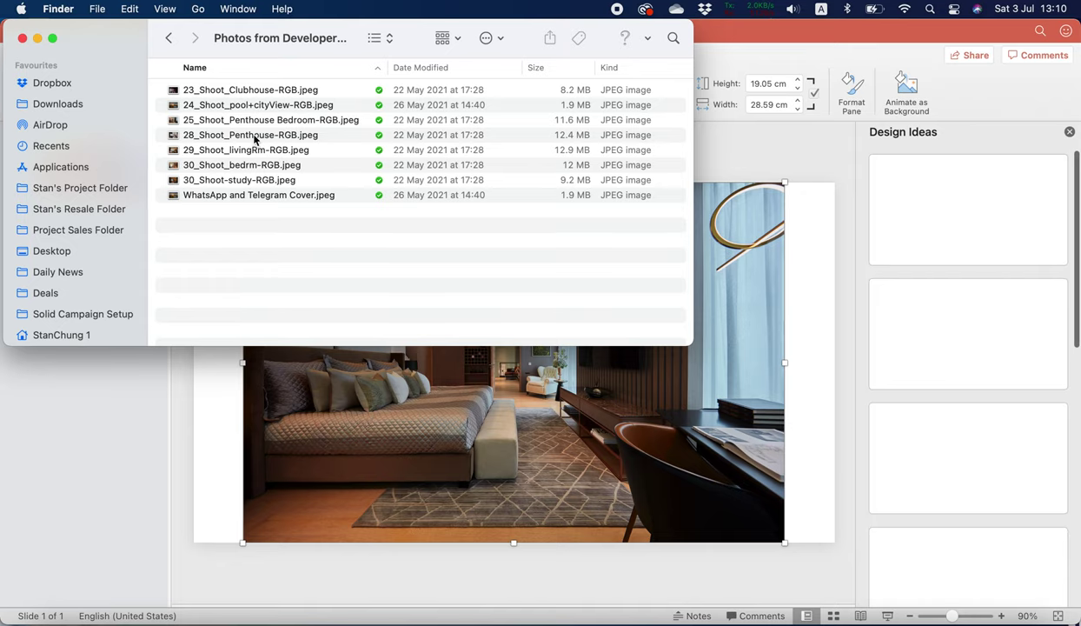
Step: Preview 28_Shoot_Penthouse-RGB.jpeg and add it to the same slide
{"action": "left_click", "coordinate": [255, 137]}
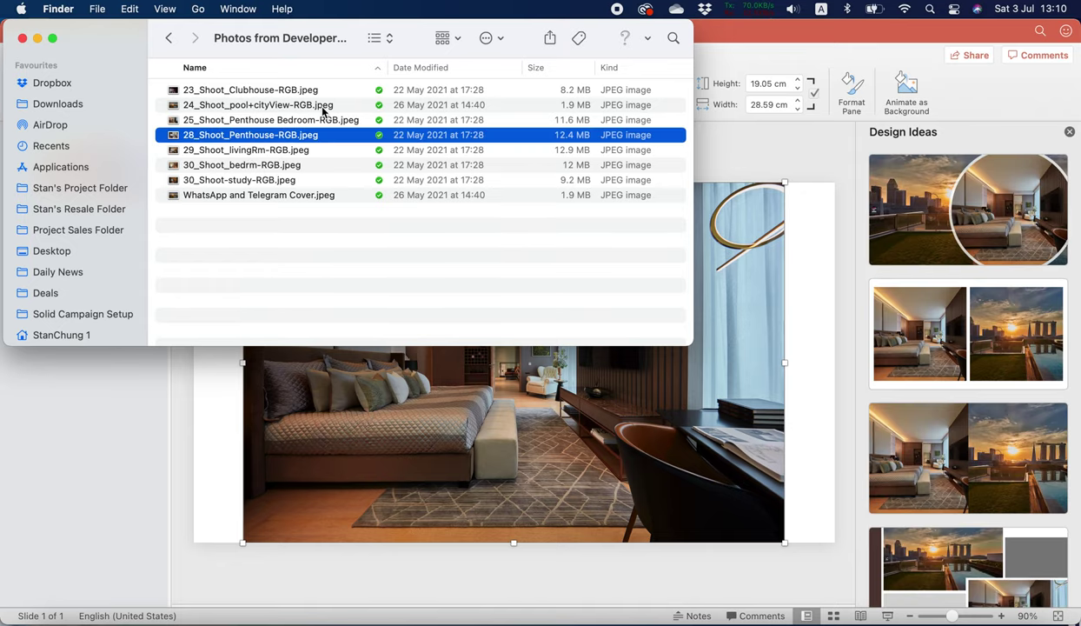
{"action": "key", "text": "space"}
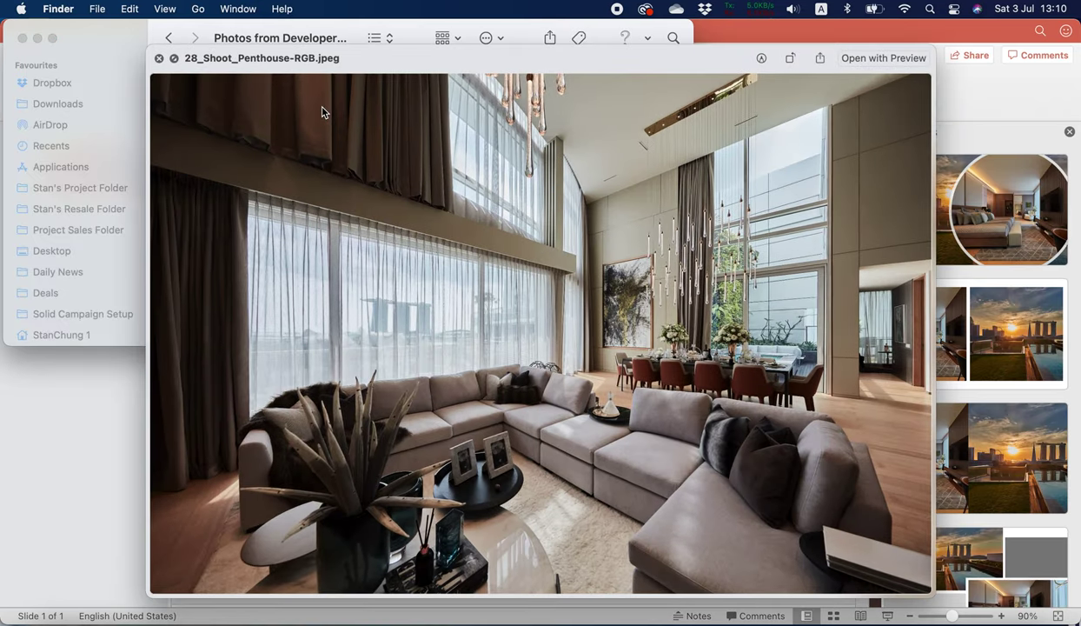
{"action": "key", "text": "space"}
{"action": "left_click_drag", "start_coordinate": [250, 138], "coordinate": [491, 437]}
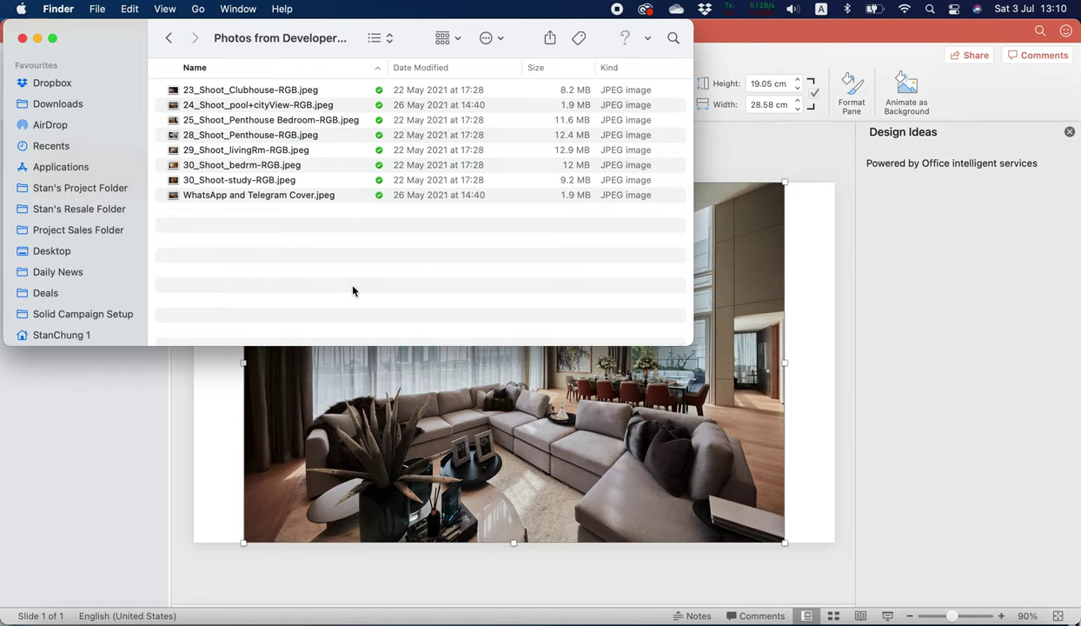
Step: Preview the living room, bedroom and study photos, and add 30_Shoot-study-RGB.jpeg to the slide
{"action": "left_click", "coordinate": [280, 152]}
{"action": "key", "text": "space"}
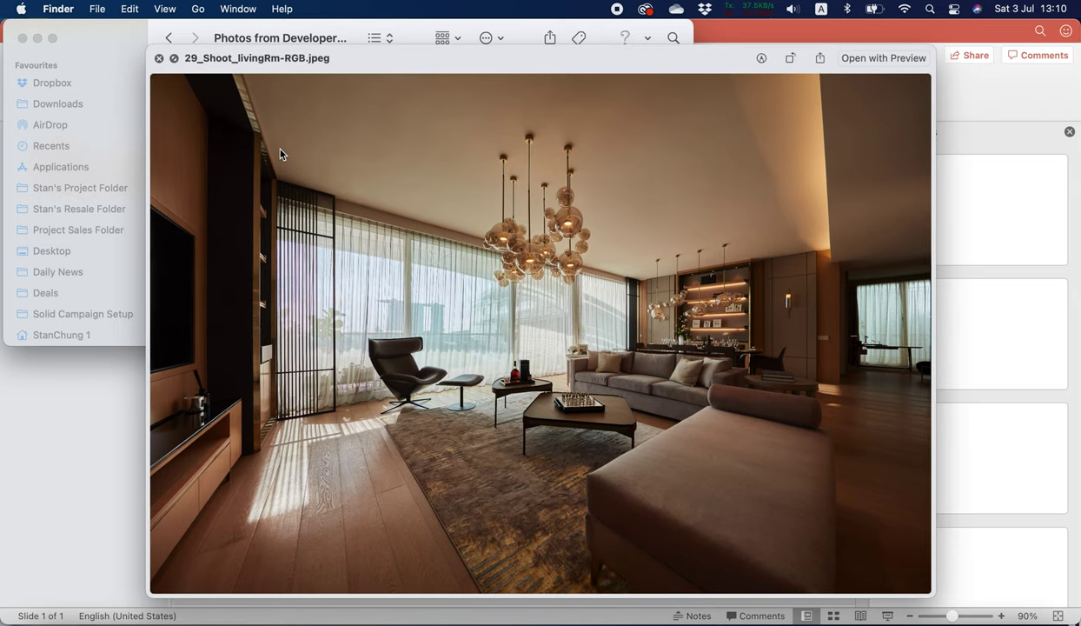
{"action": "key", "text": "Down"}
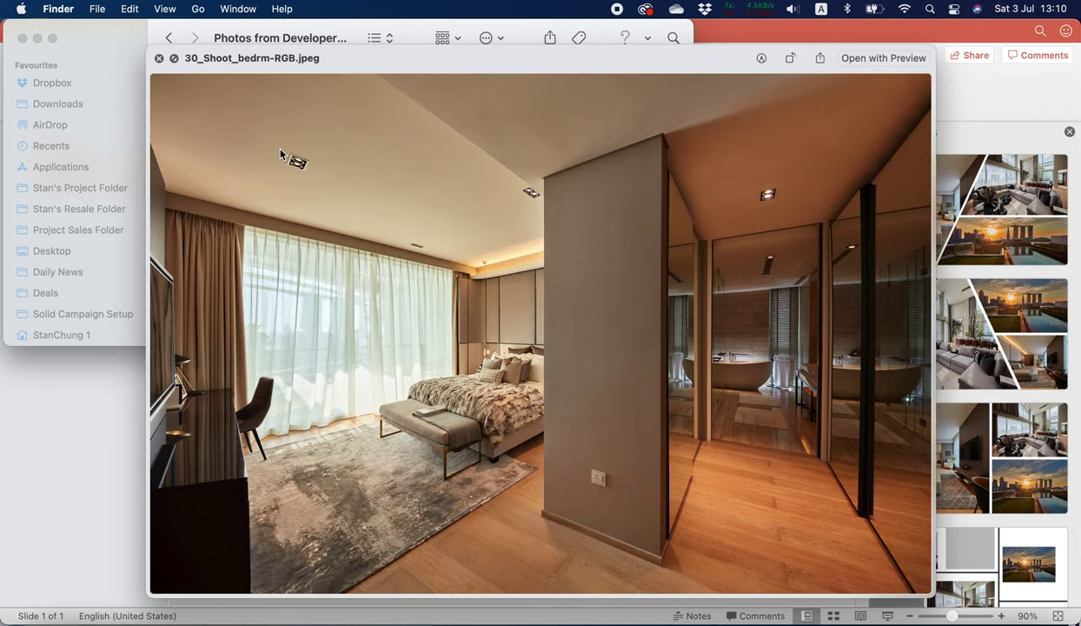
{"action": "key", "text": "space"}
{"action": "key", "text": "Down"}
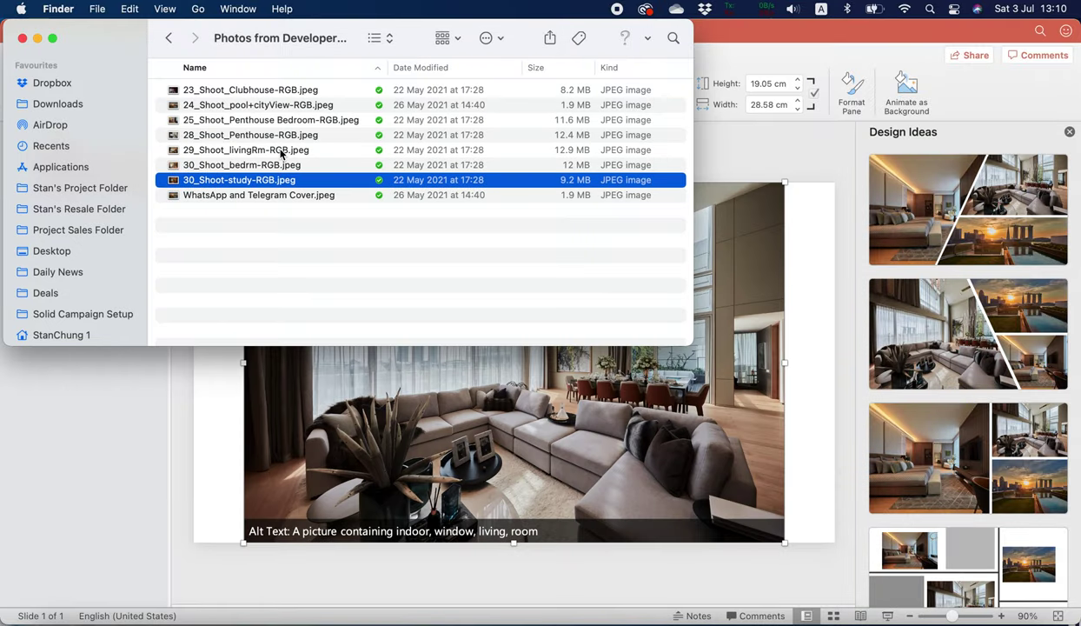
{"action": "key", "text": "space"}
{"action": "key", "text": "space"}
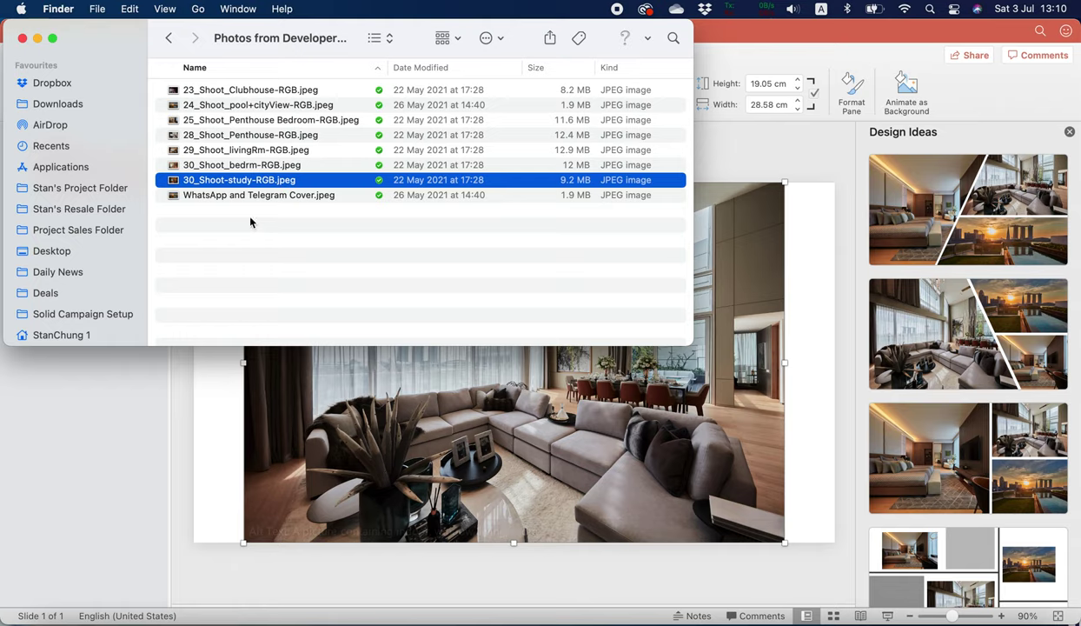
{"action": "left_click_drag", "start_coordinate": [236, 183], "coordinate": [463, 470]}
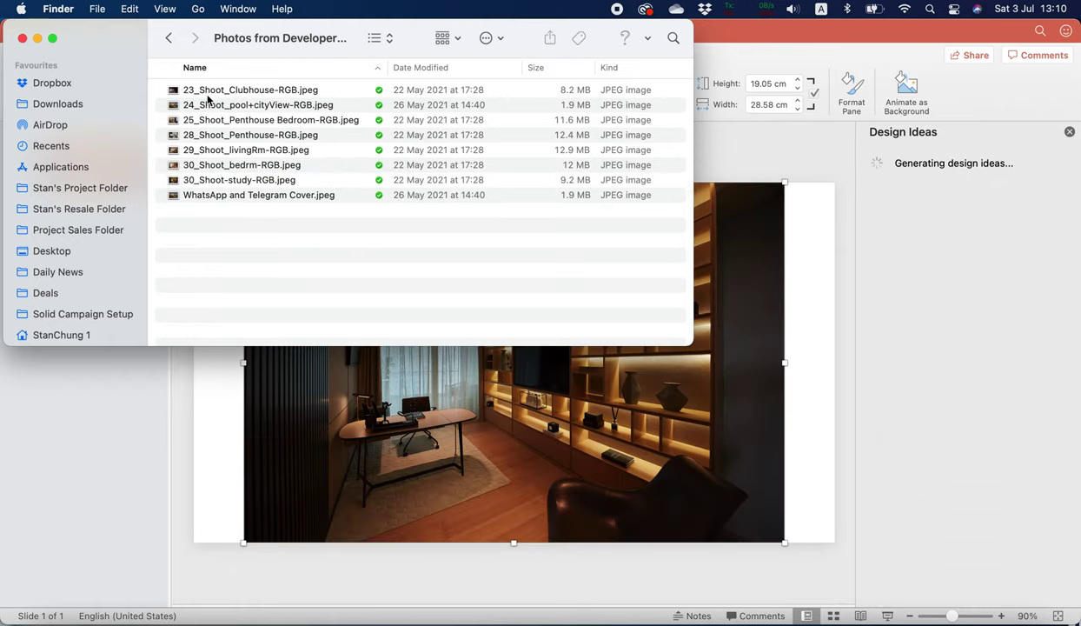
Step: Return to the From Developer folder, preview EDEN Officially Appointed_VO.jpeg, add it to the slide and switch back to PowerPoint
{"action": "left_click", "coordinate": [168, 37]}
{"action": "left_click", "coordinate": [219, 196]}
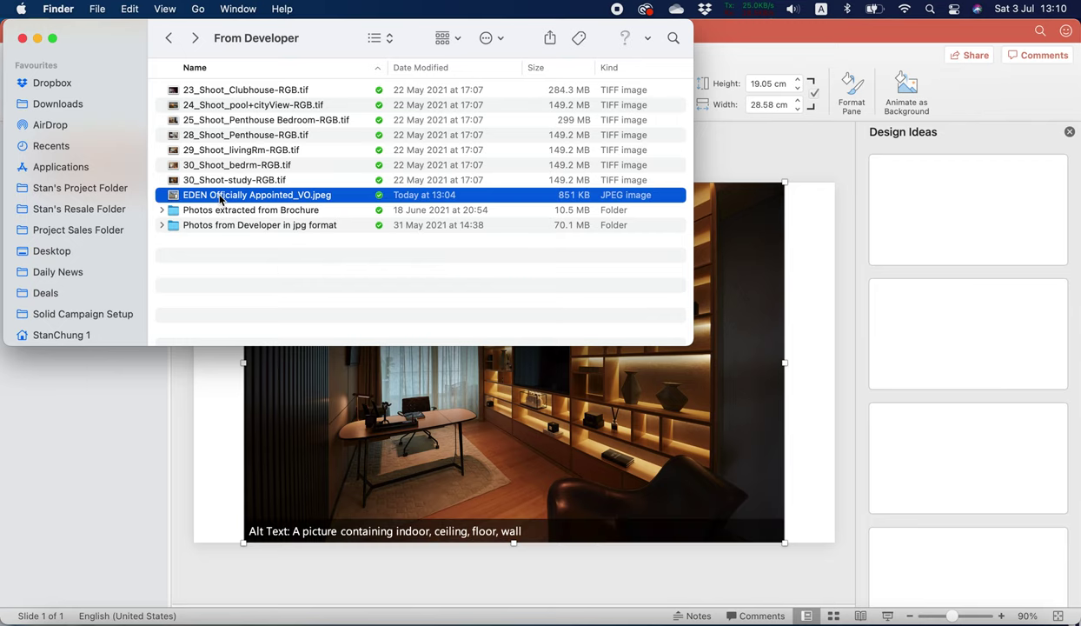
{"action": "key", "text": "space"}
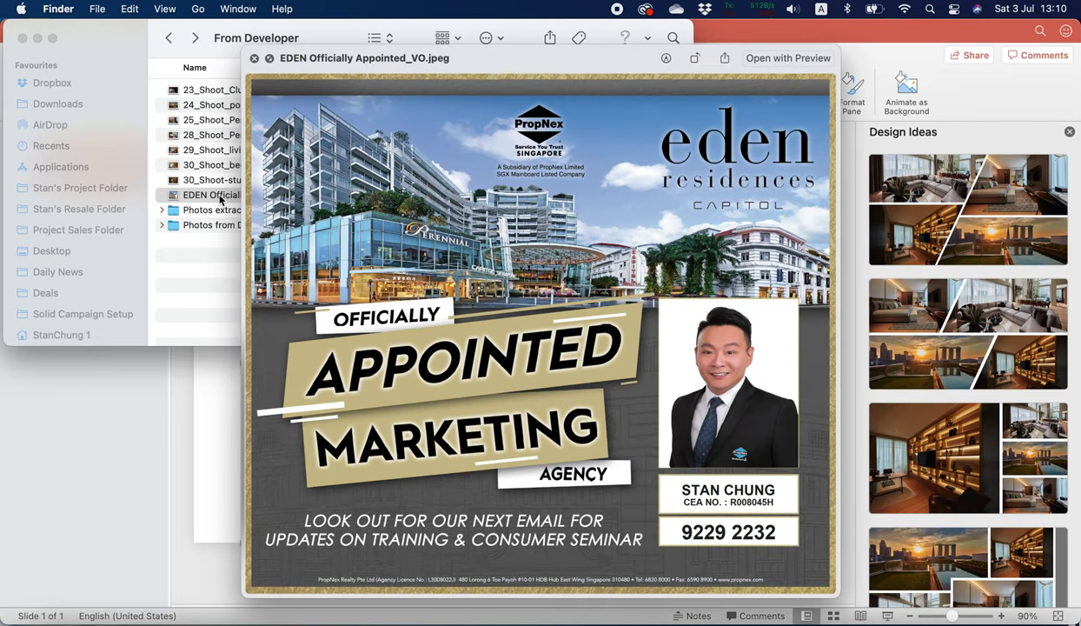
{"action": "key", "text": "space"}
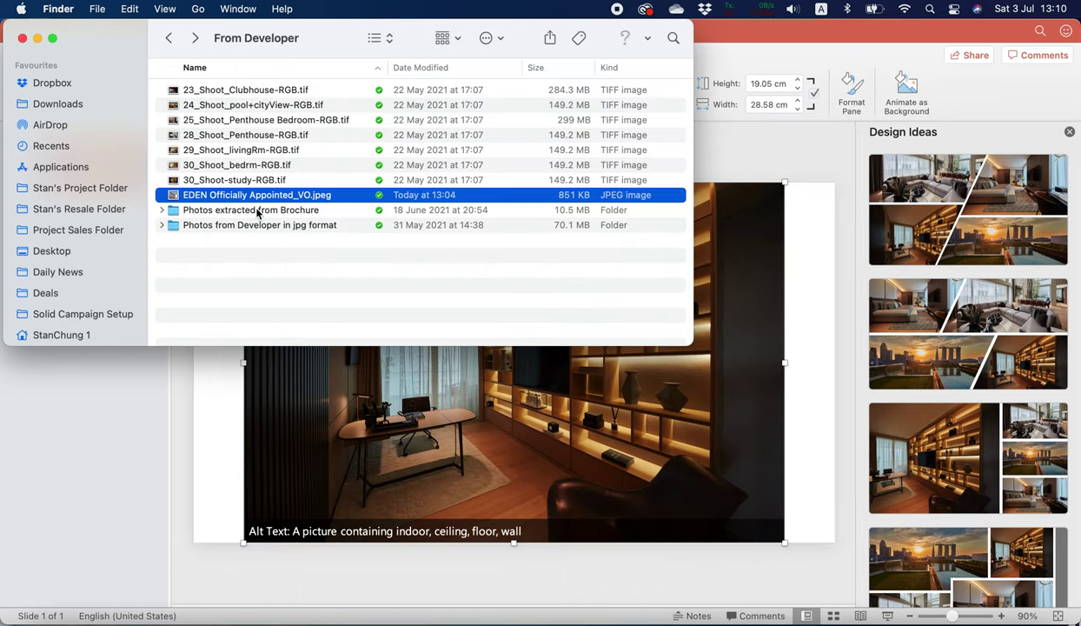
{"action": "left_click", "coordinate": [243, 197]}
{"action": "key", "text": "Return"}
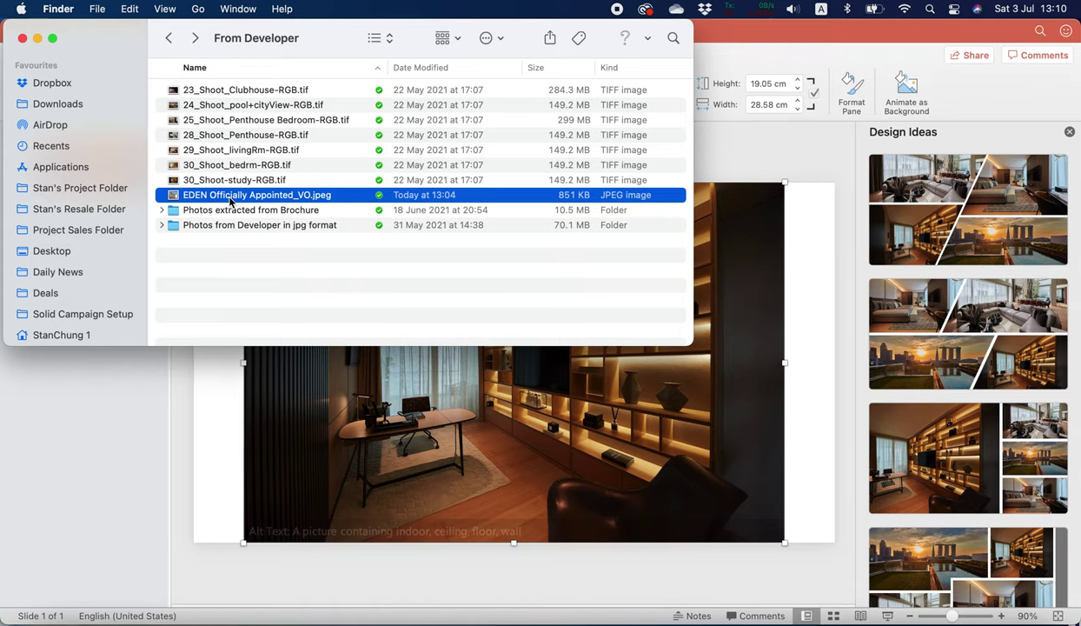
{"action": "left_click_drag", "start_coordinate": [287, 195], "coordinate": [436, 425]}
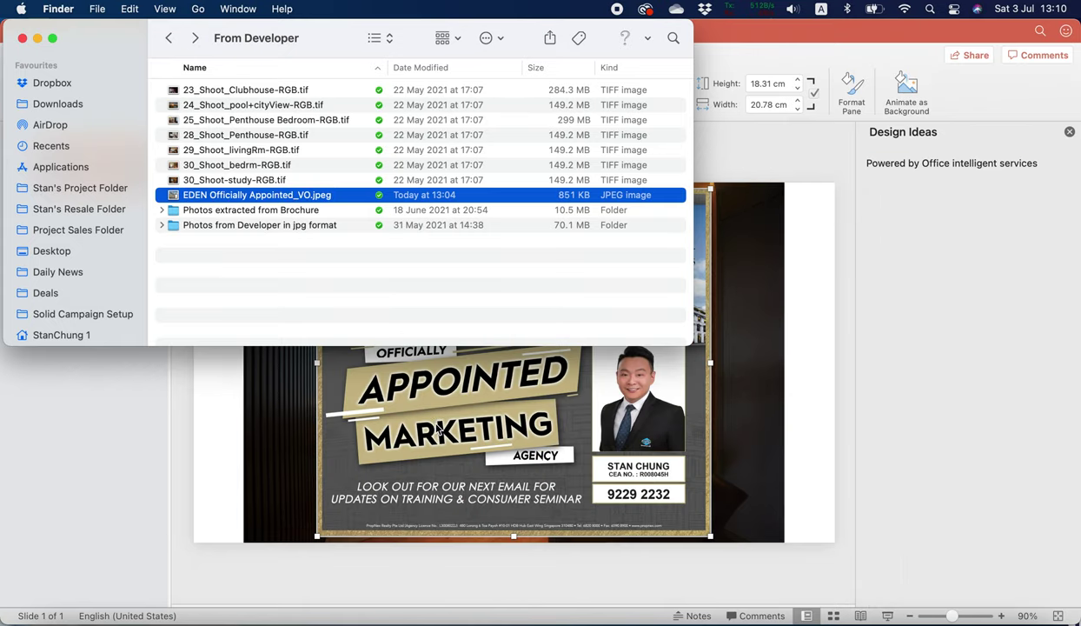
{"action": "left_click", "coordinate": [789, 428]}
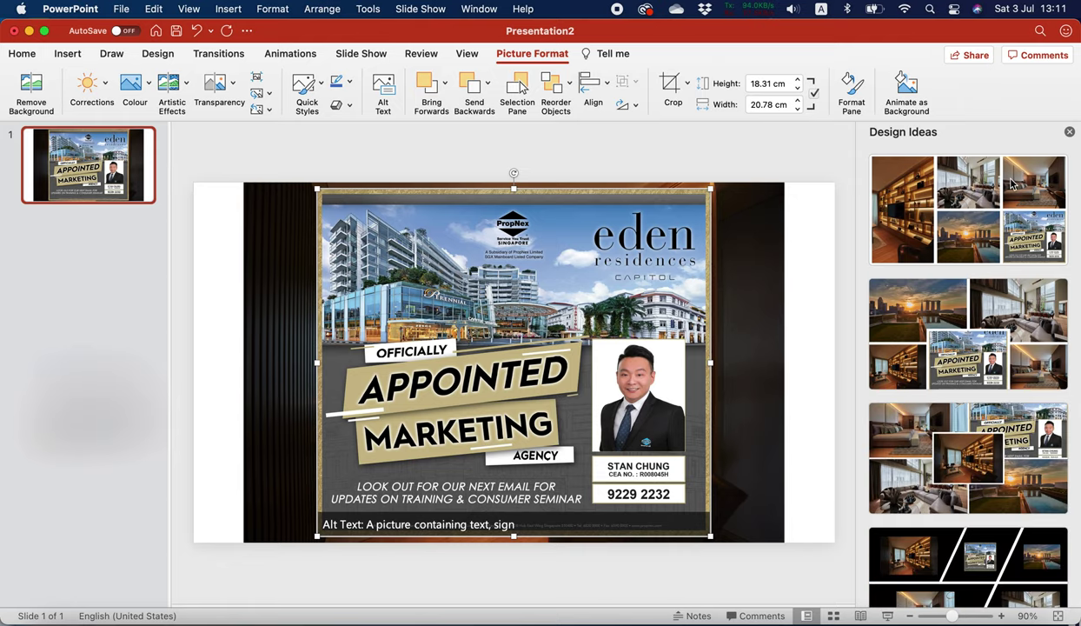
Step: Try the Design Ideas layout with the poster overlapping the photos at bottom centre, then the one with a large study photo at upper left
{"action": "scroll", "coordinate": [999, 347], "scroll_direction": "down", "scroll_amount": 3}
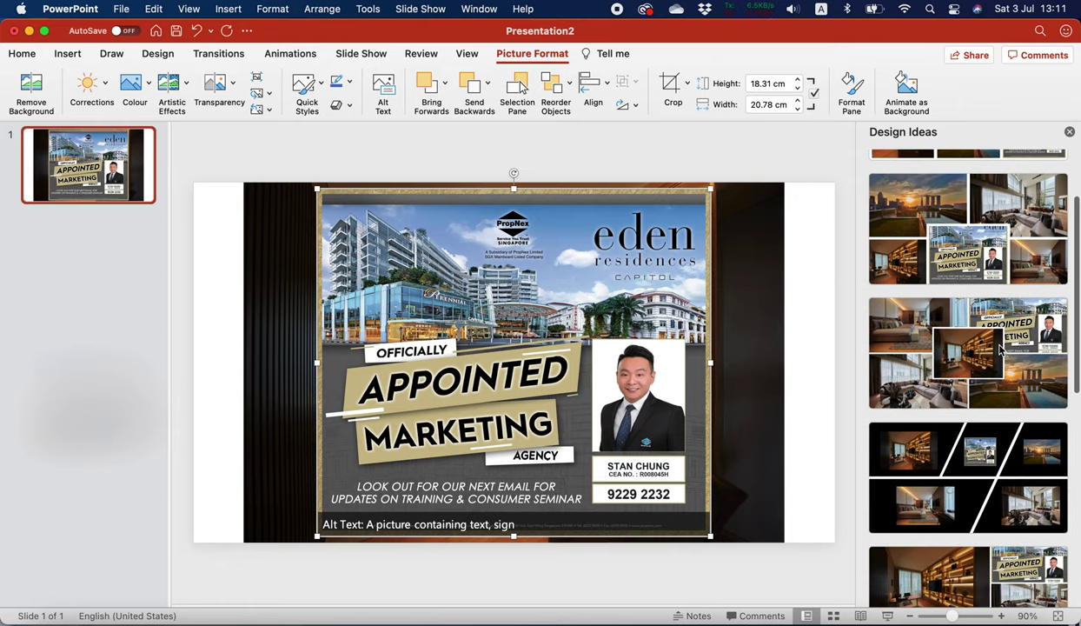
{"action": "left_click", "coordinate": [976, 243]}
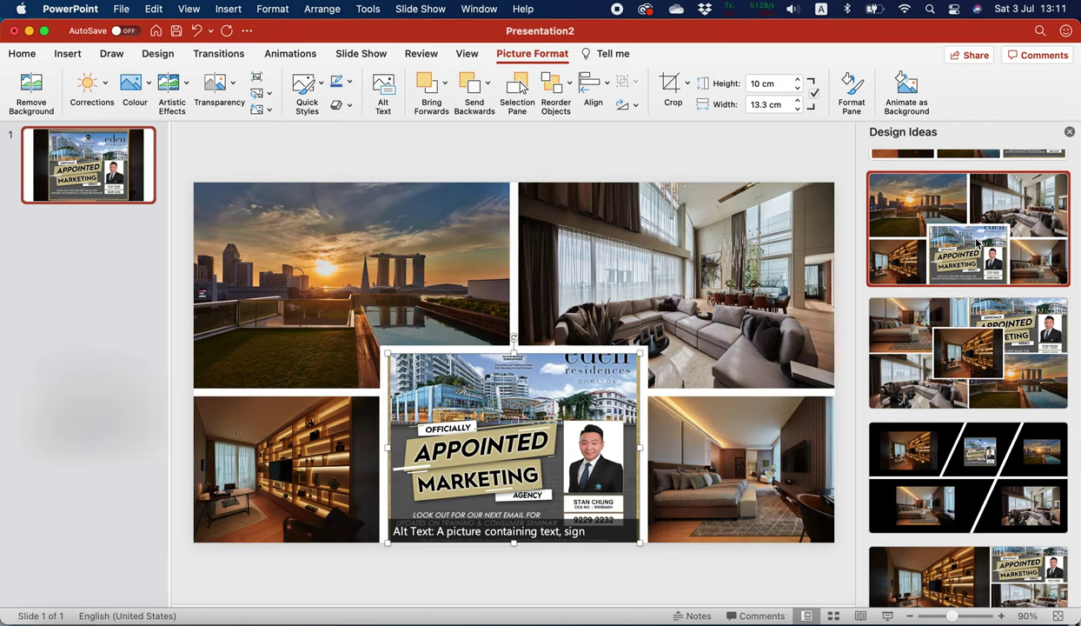
{"action": "left_click", "coordinate": [720, 409]}
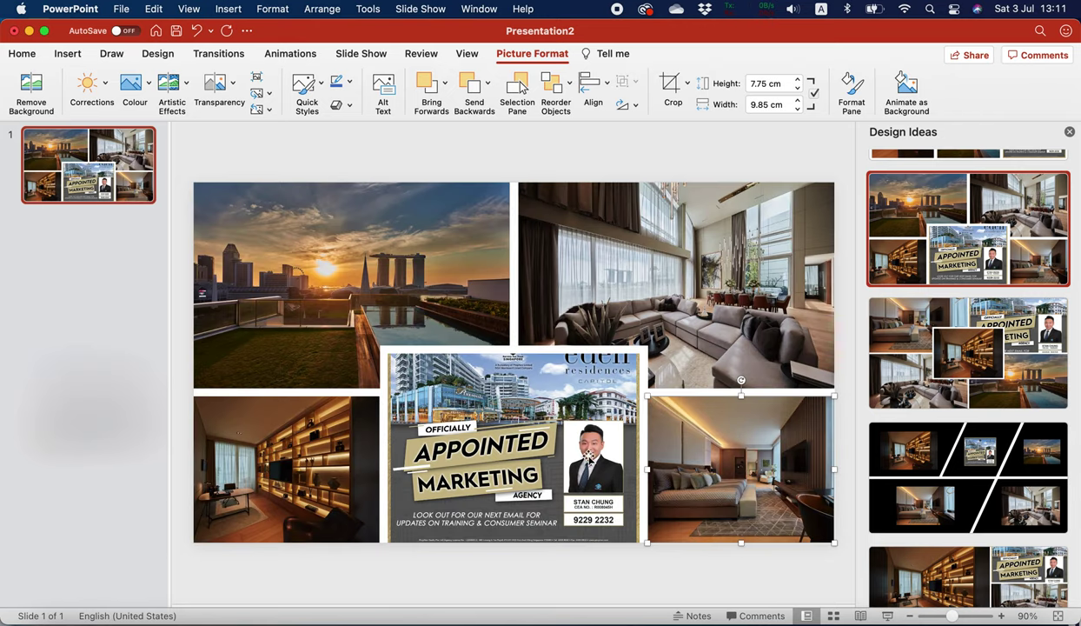
{"action": "scroll", "coordinate": [853, 455], "scroll_direction": "down", "scroll_amount": 3}
{"action": "left_click", "coordinate": [985, 472]}
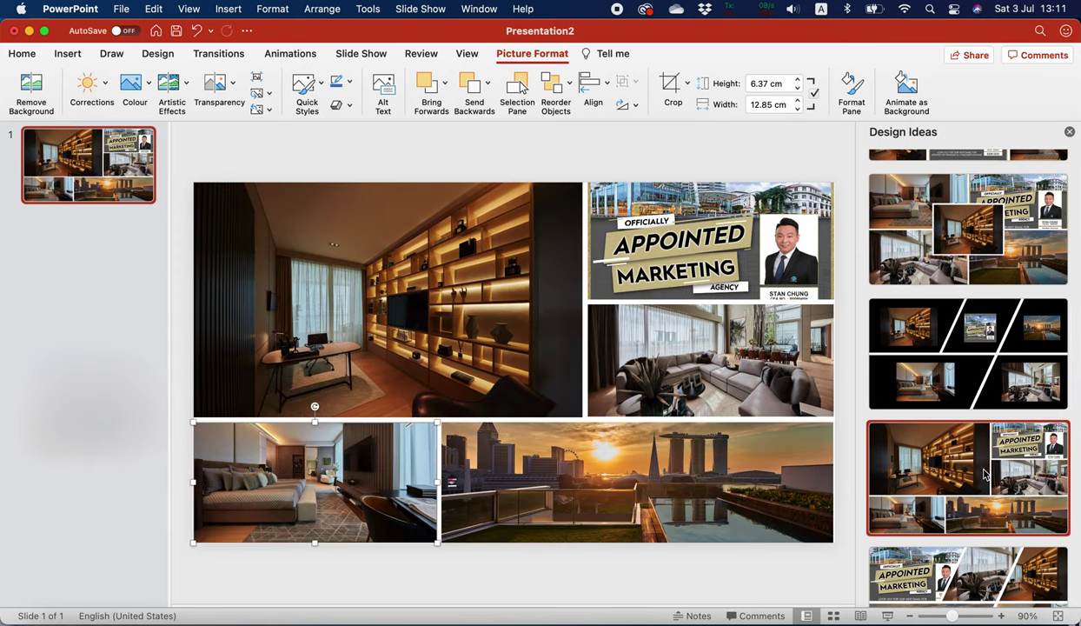
Step: Try the diagonal-split layout, then the three-column grid with a tall study photo in the middle
{"action": "scroll", "coordinate": [956, 447], "scroll_direction": "down", "scroll_amount": 3}
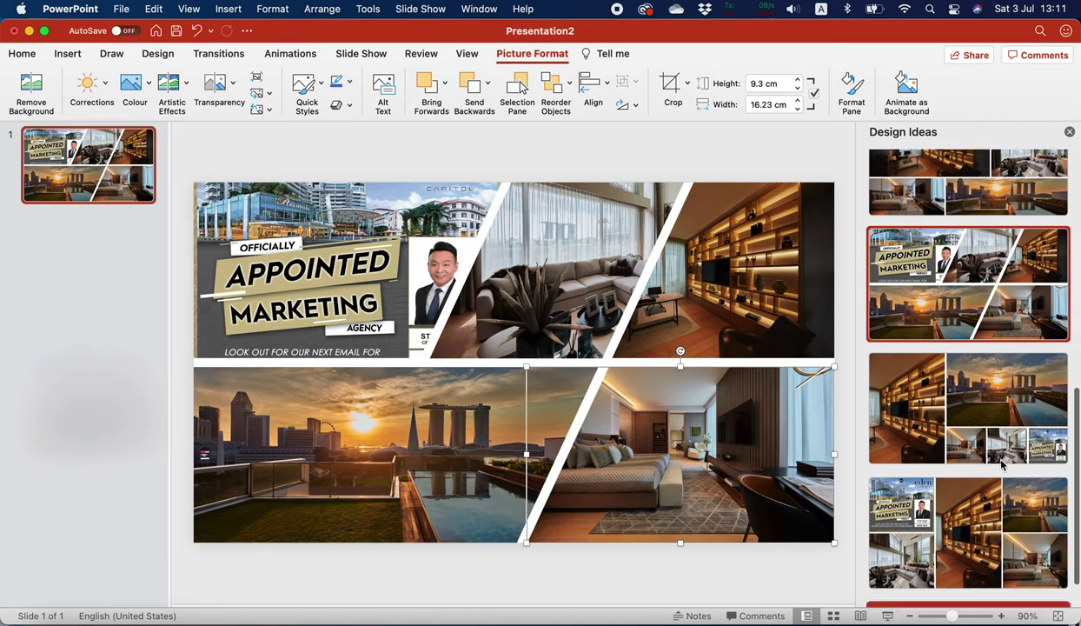
{"action": "left_click", "coordinate": [952, 559]}
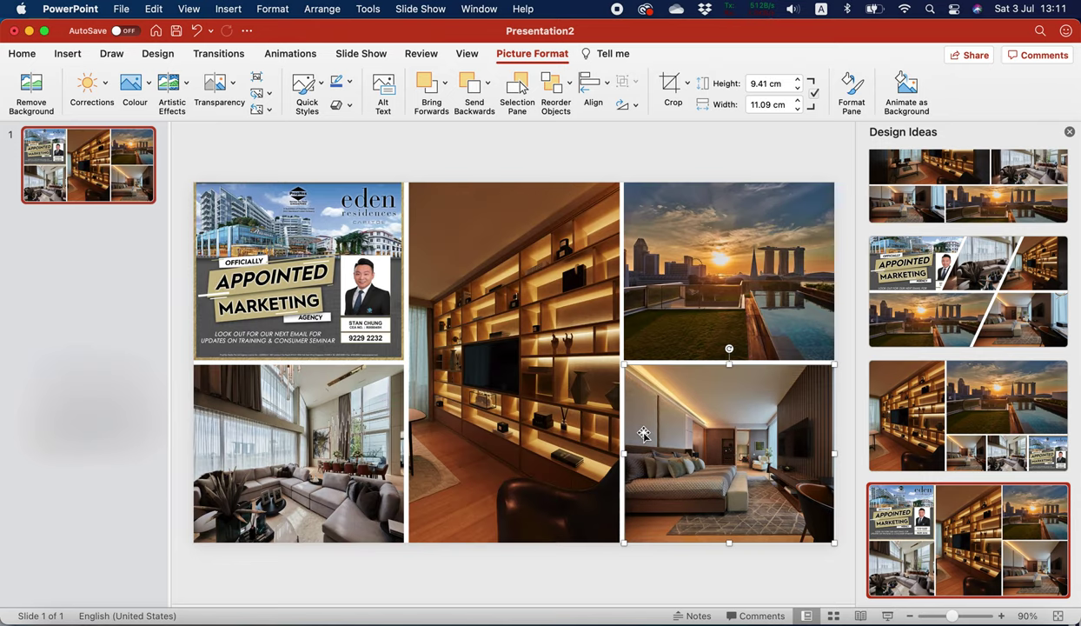
Step: Load more Design Ideas and try the overlapping circles layout on the slide
{"action": "scroll", "coordinate": [956, 530], "scroll_direction": "down", "scroll_amount": 3}
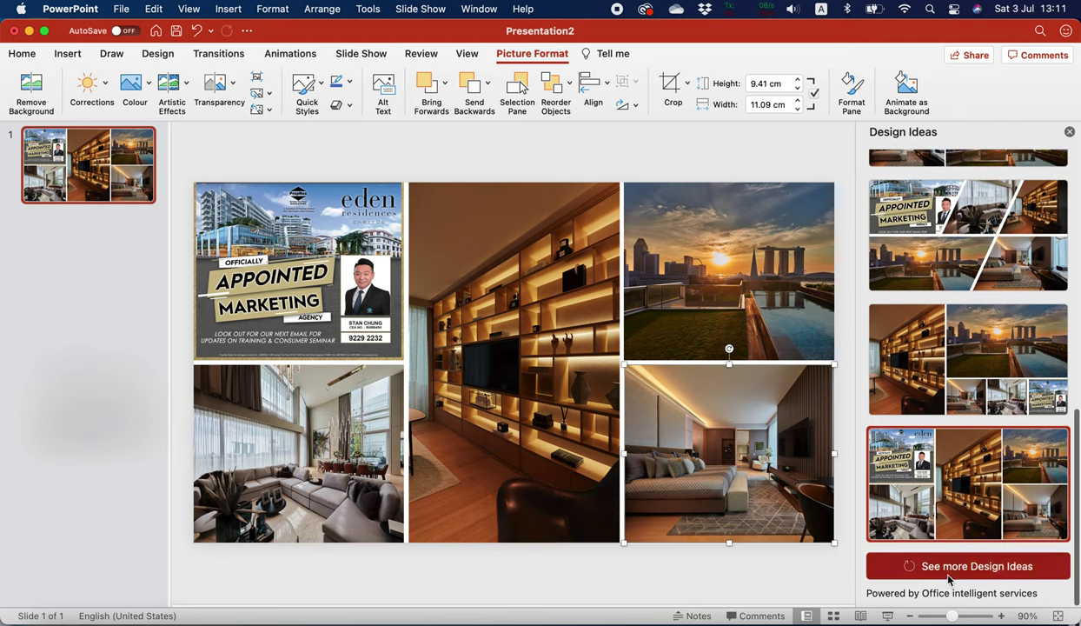
{"action": "left_click", "coordinate": [947, 573]}
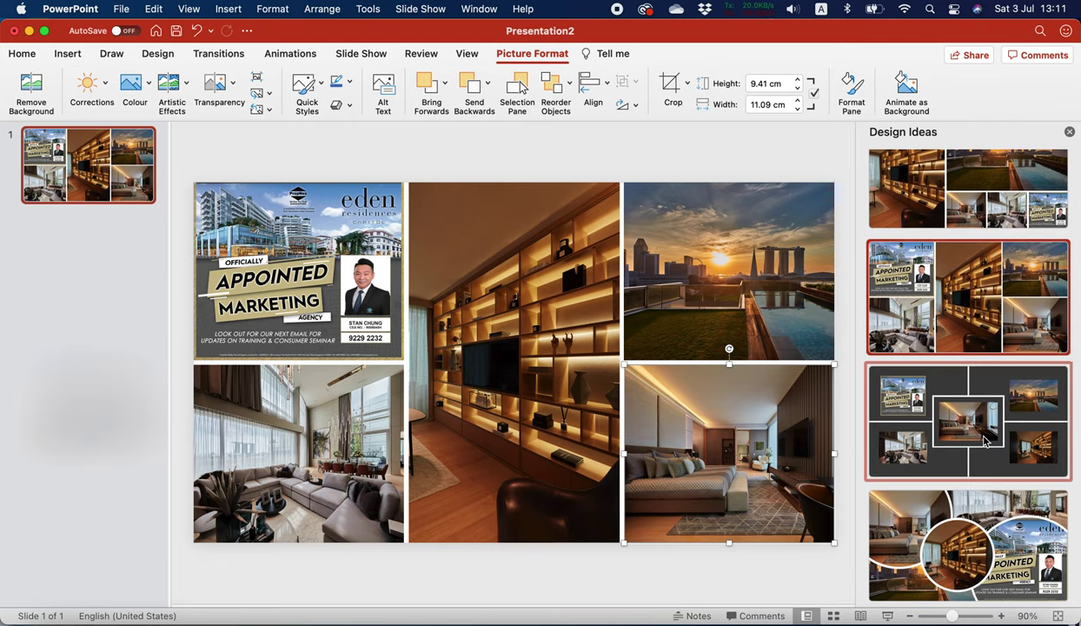
{"action": "scroll", "coordinate": [984, 441], "scroll_direction": "down", "scroll_amount": 3}
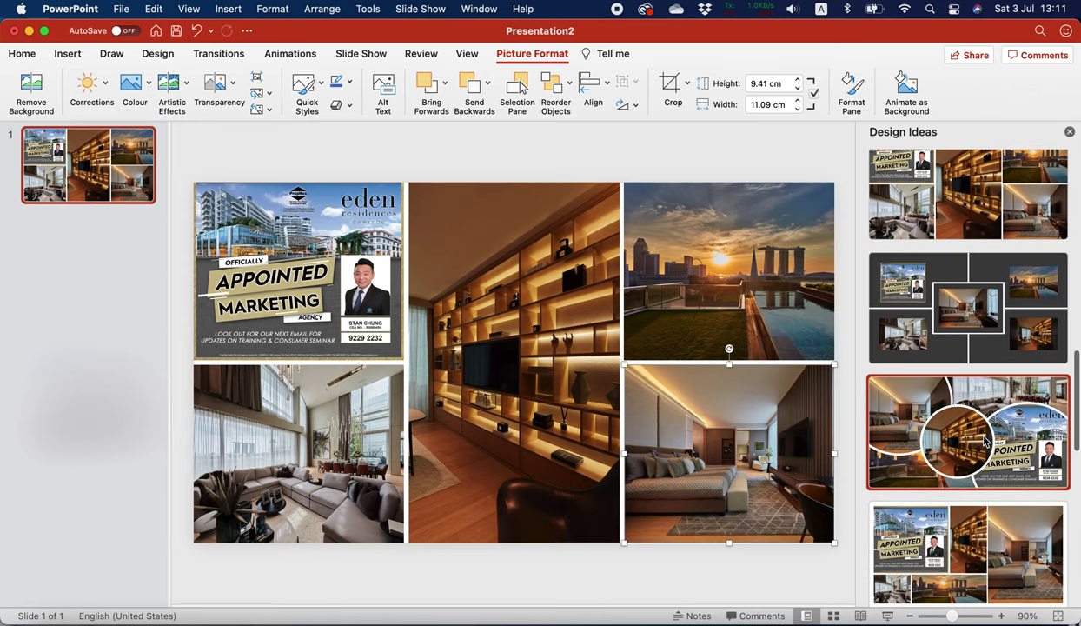
{"action": "left_click", "coordinate": [984, 440]}
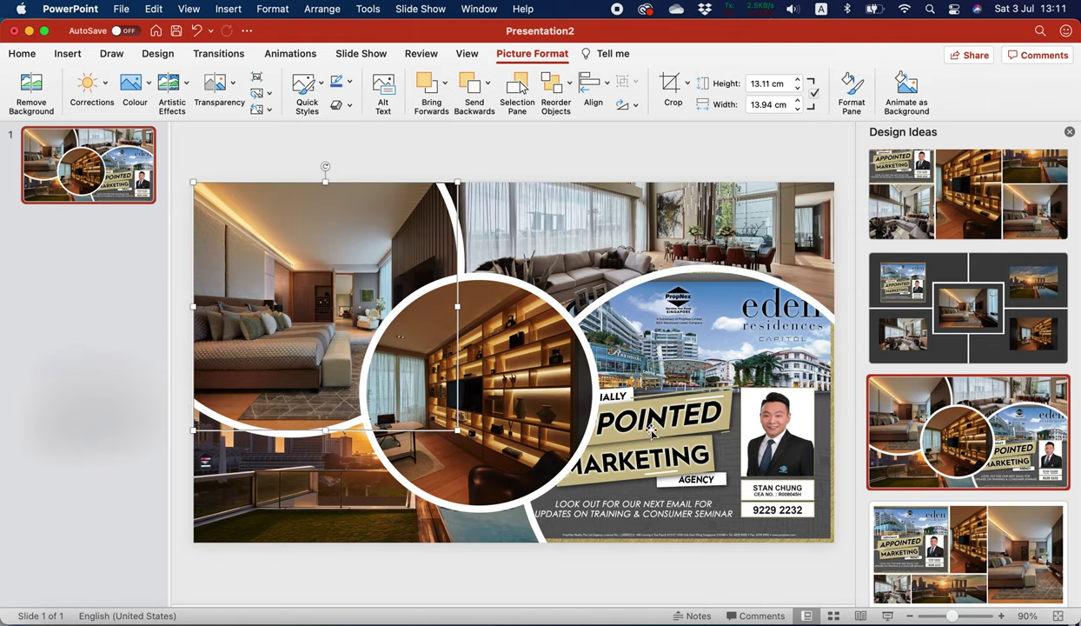
Step: Try the white-bordered layout with the poster in the upper middle, and shift the bedroom photo slightly to the right
{"action": "scroll", "coordinate": [973, 481], "scroll_direction": "down", "scroll_amount": 5}
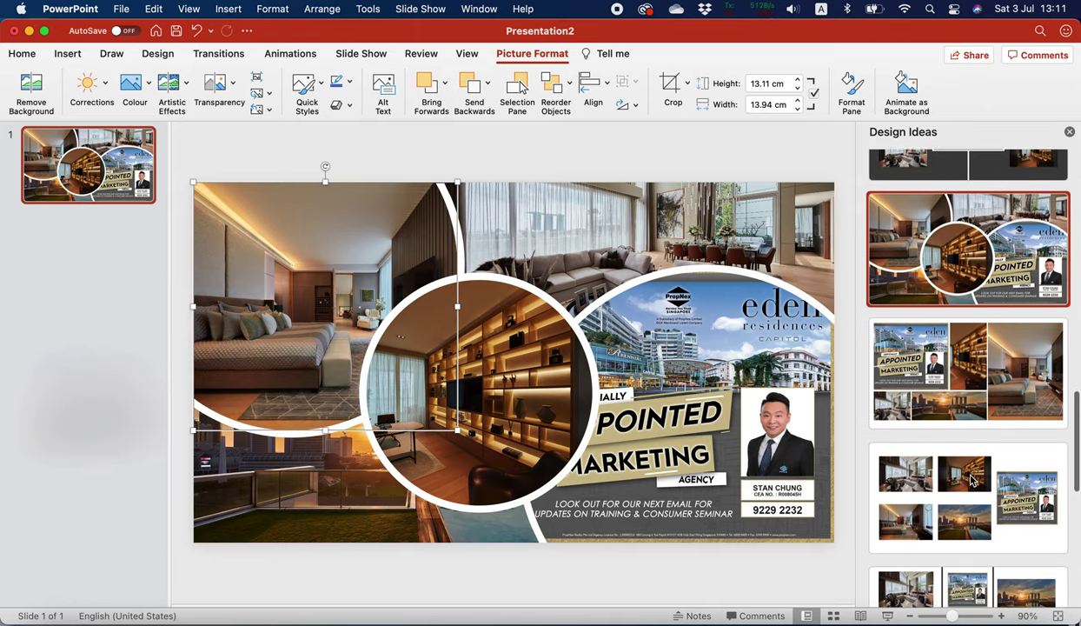
{"action": "scroll", "coordinate": [971, 481], "scroll_direction": "down", "scroll_amount": 8}
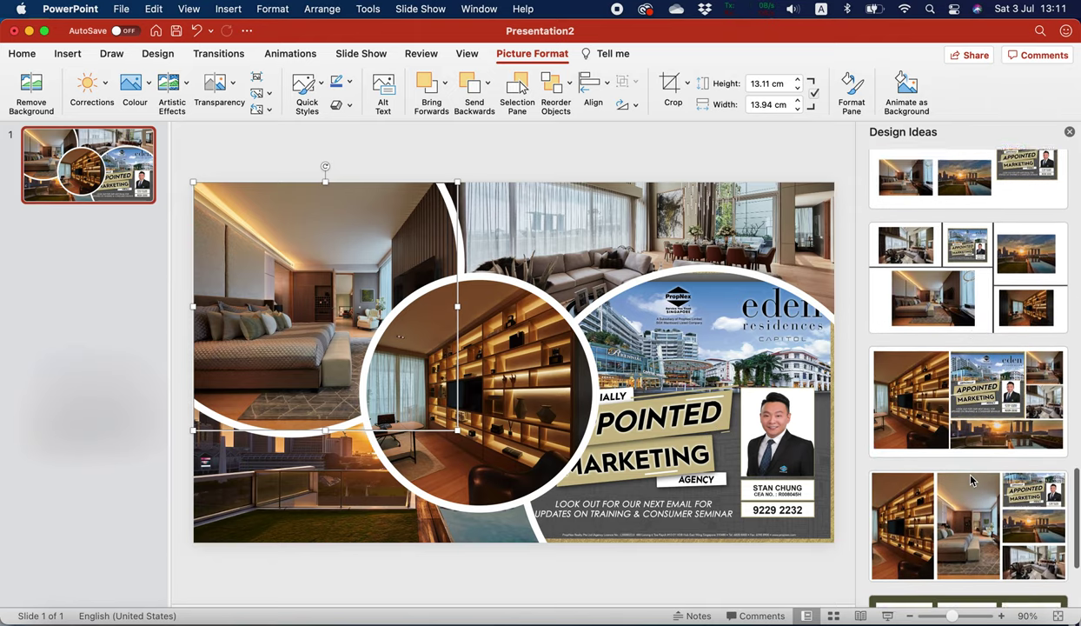
{"action": "left_click", "coordinate": [975, 432]}
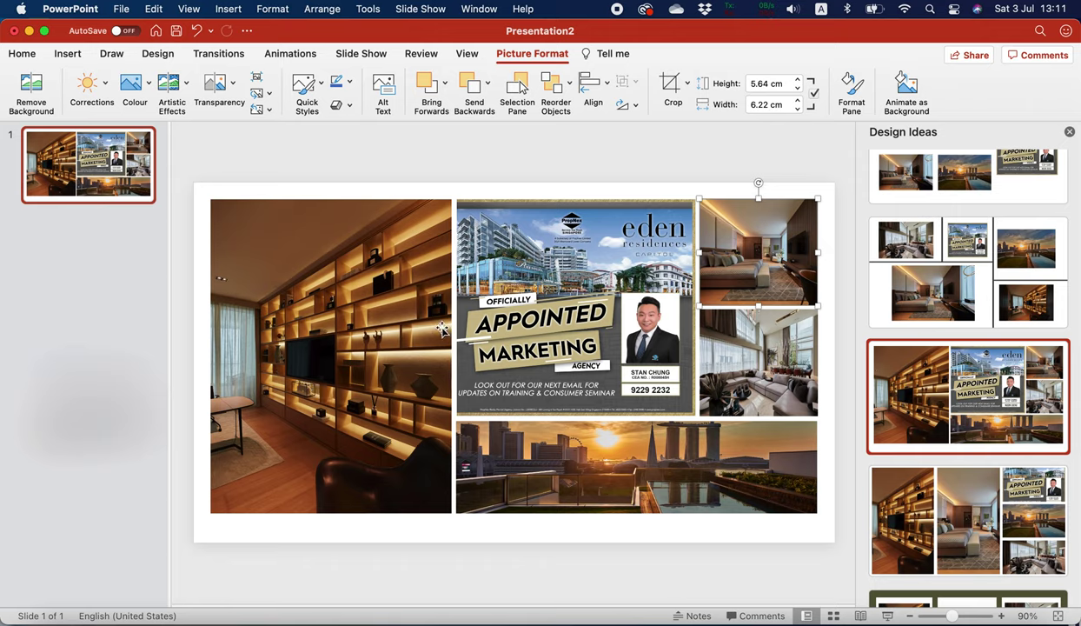
{"action": "left_click_drag", "start_coordinate": [749, 233], "coordinate": [772, 237]}
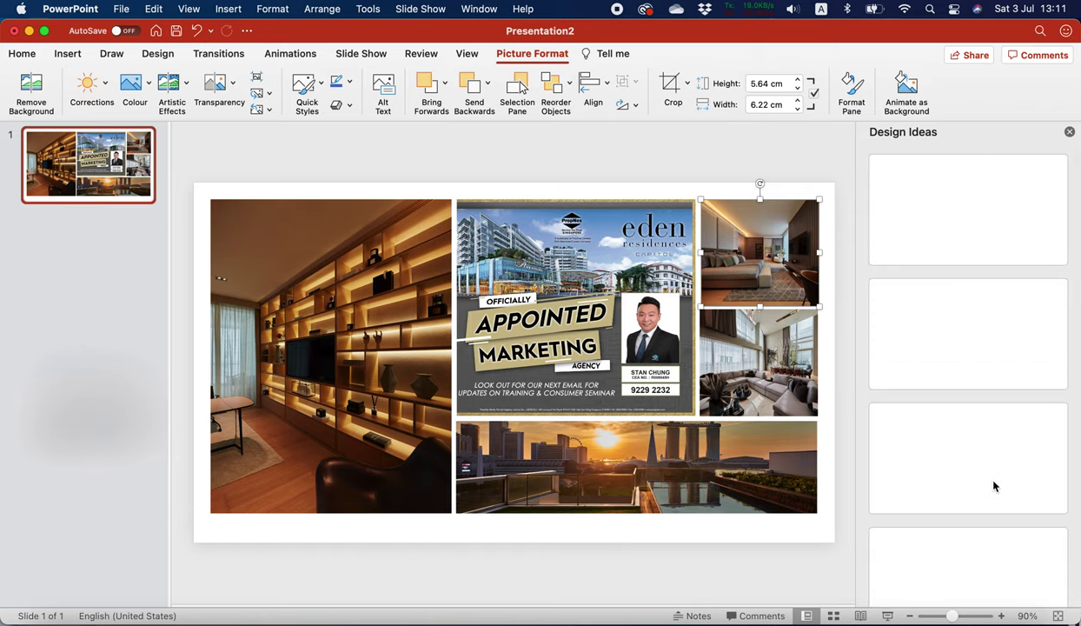
Step: Apply the Design Ideas three-column grid with the poster at upper left and the tall study photo in the middle, and deselect the pictures
{"action": "scroll", "coordinate": [956, 364], "scroll_direction": "down", "scroll_amount": 2}
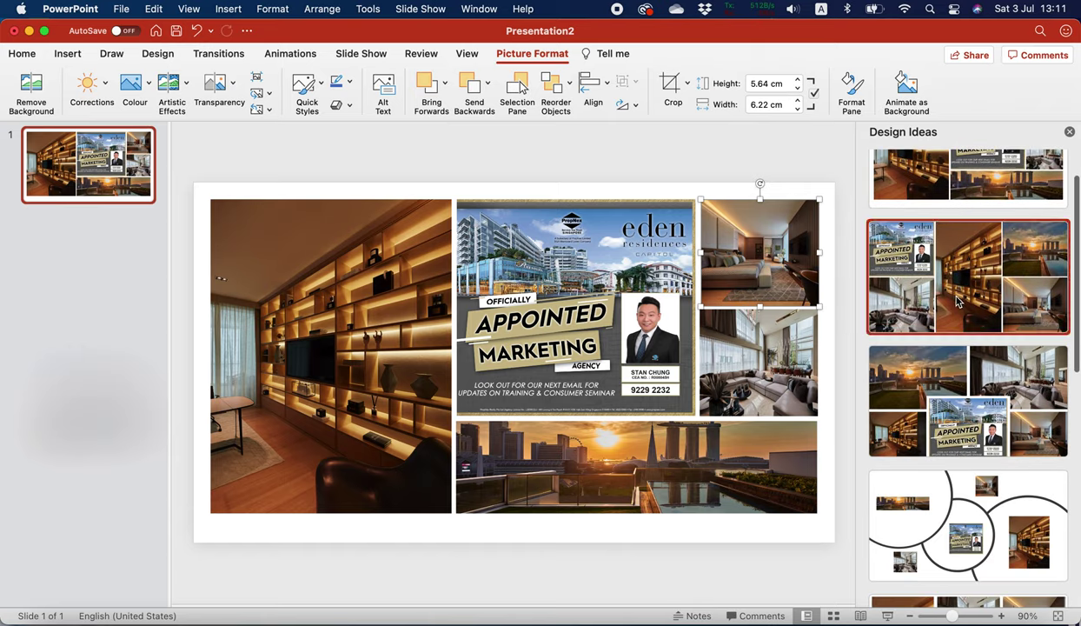
{"action": "left_click", "coordinate": [959, 301]}
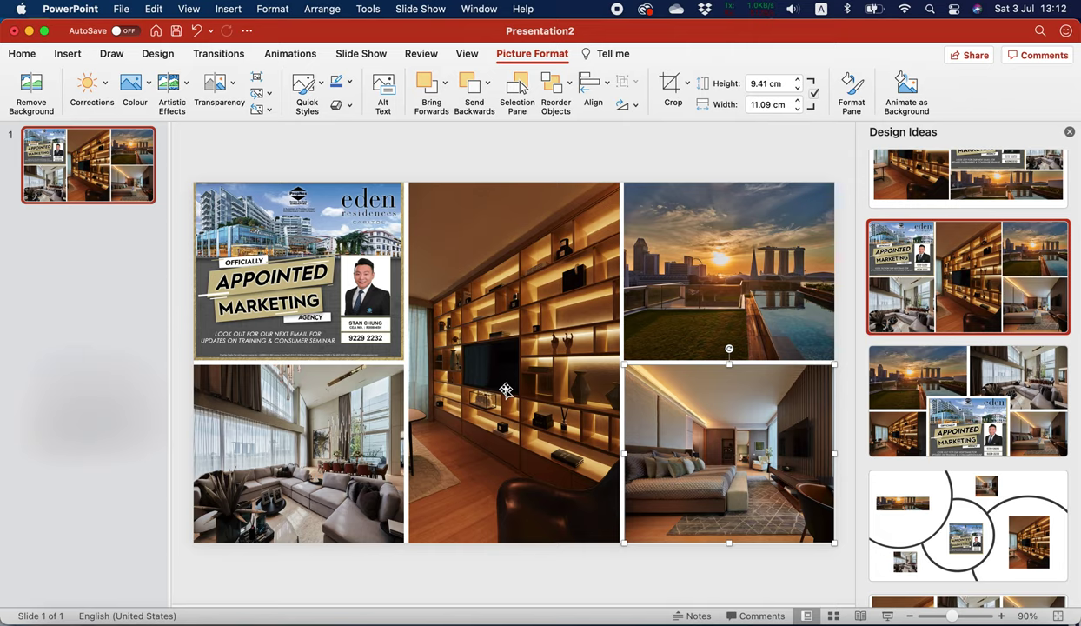
{"action": "left_click", "coordinate": [419, 558]}
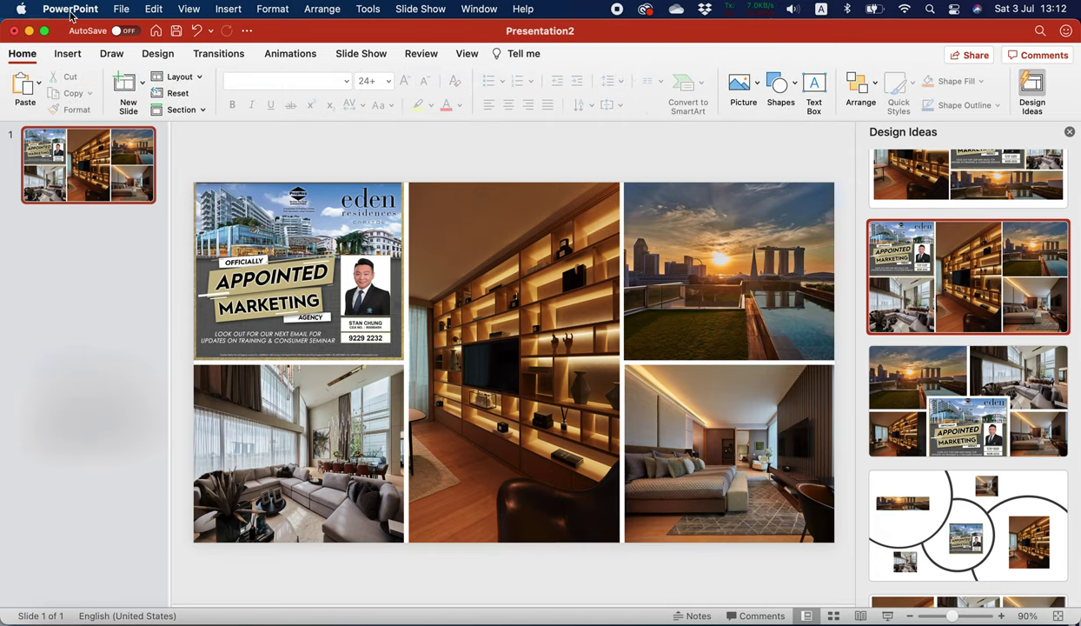
{"action": "left_click", "coordinate": [121, 9]}
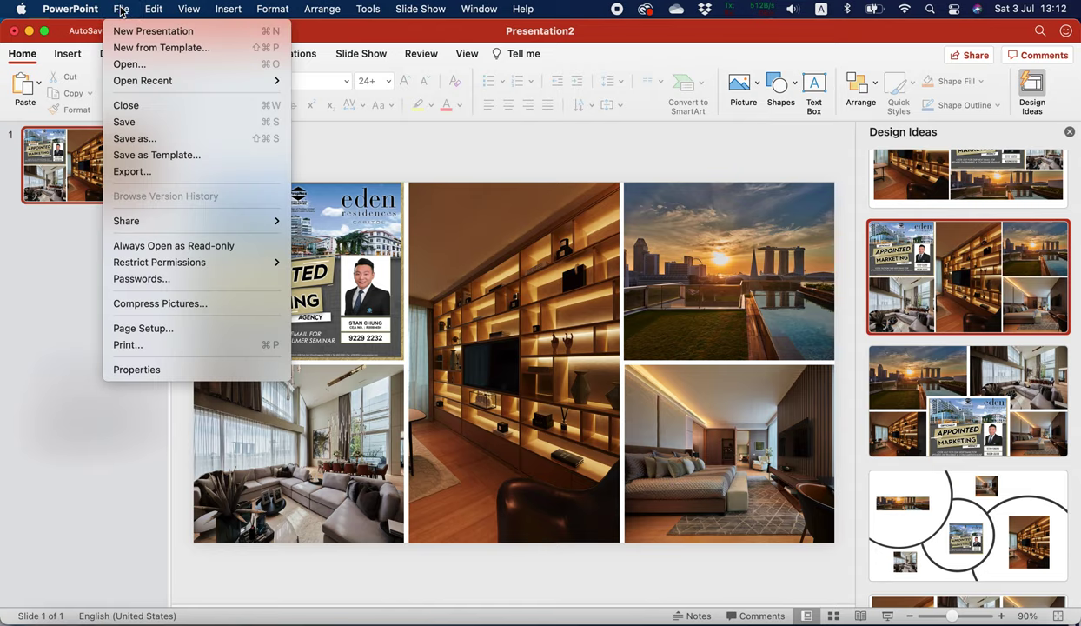
{"action": "left_click", "coordinate": [212, 145]}
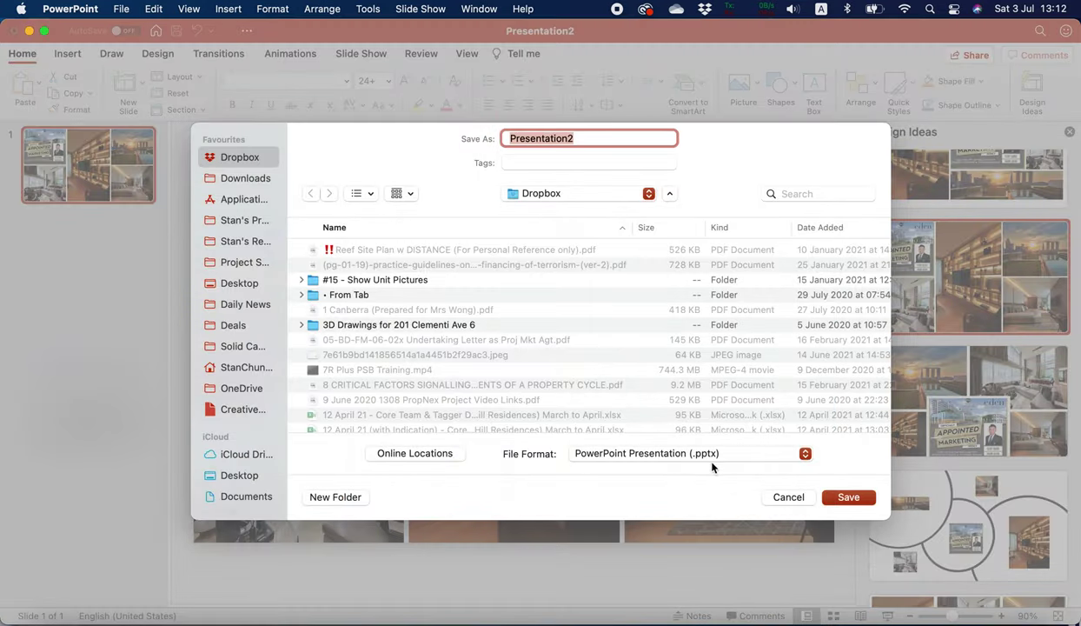
{"action": "left_click", "coordinate": [690, 453]}
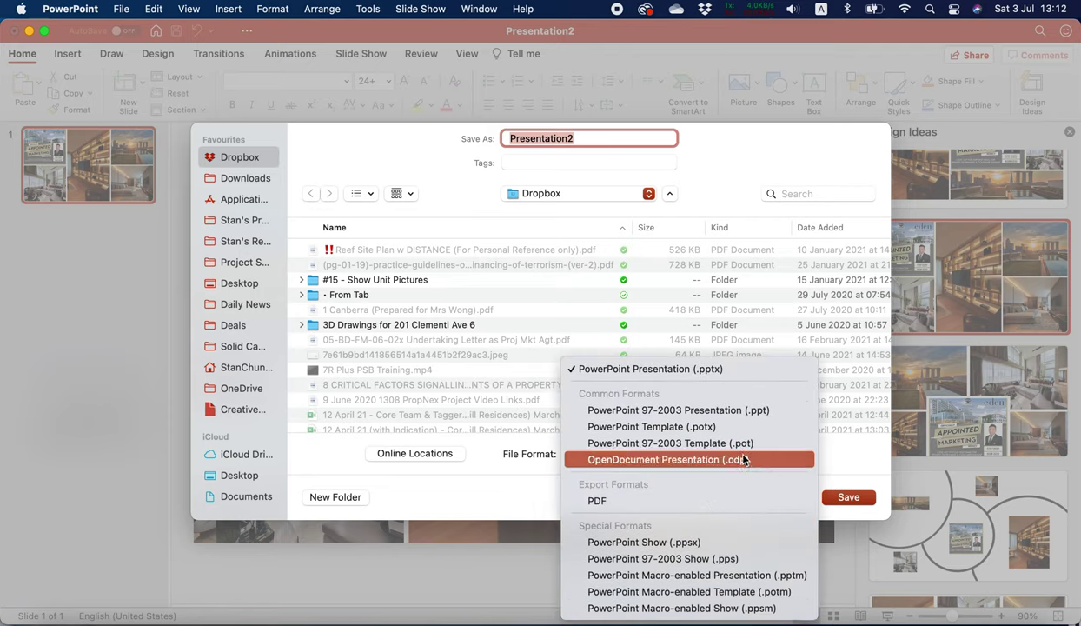
{"action": "left_click", "coordinate": [448, 478]}
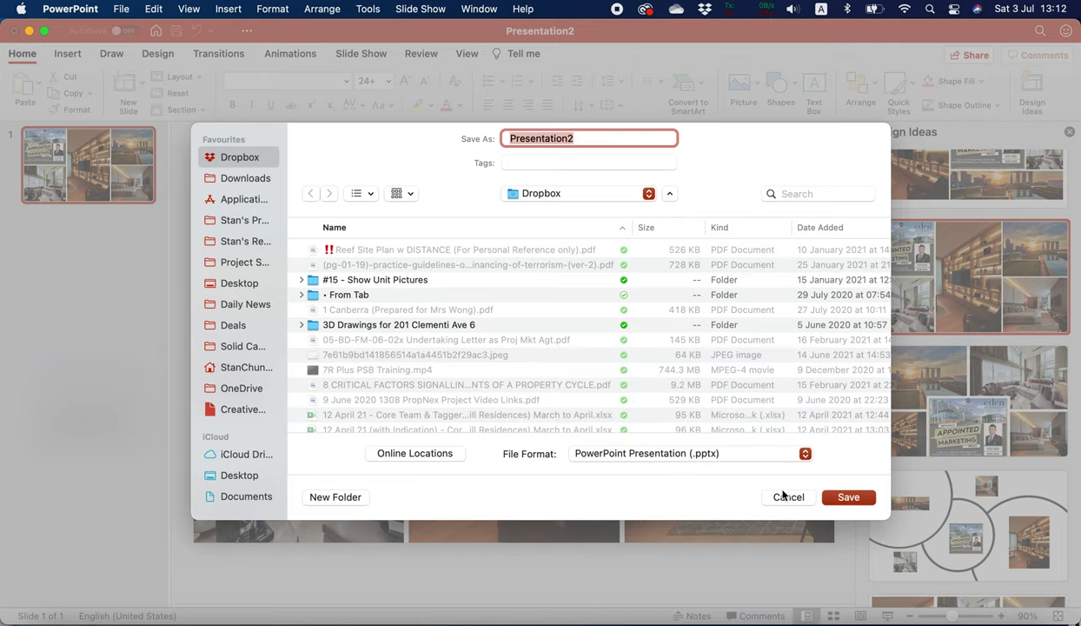
{"action": "left_click", "coordinate": [765, 458]}
{"action": "left_click", "coordinate": [836, 454]}
{"action": "left_click", "coordinate": [776, 500]}
Step: Export every slide of the presentation in JPEG format to Dropbox under the name Presentation2
{"action": "left_click", "coordinate": [121, 9]}
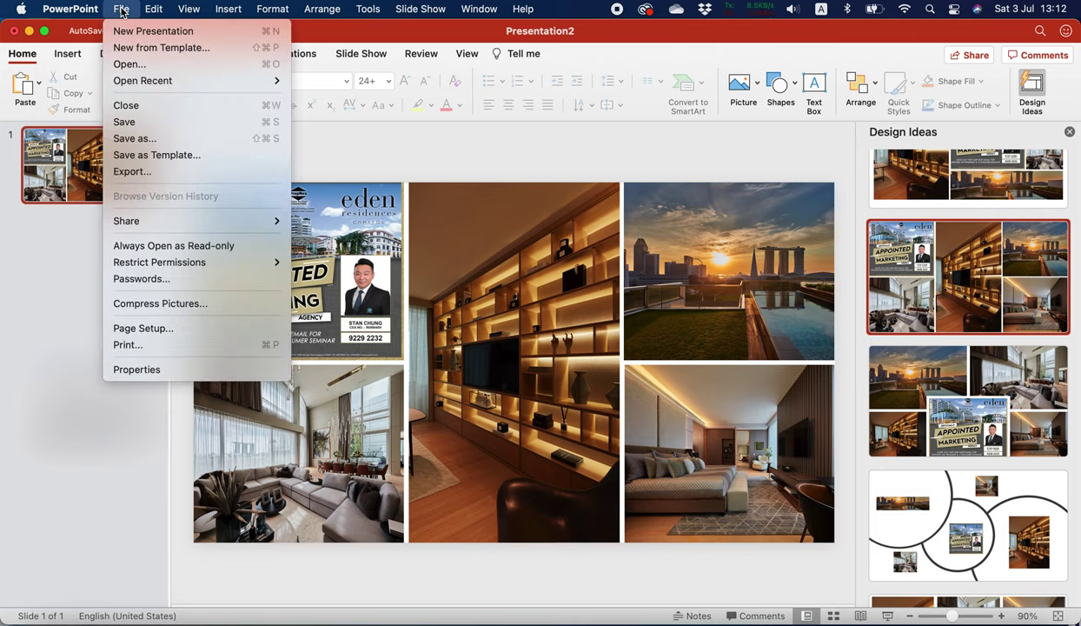
{"action": "left_click", "coordinate": [168, 172]}
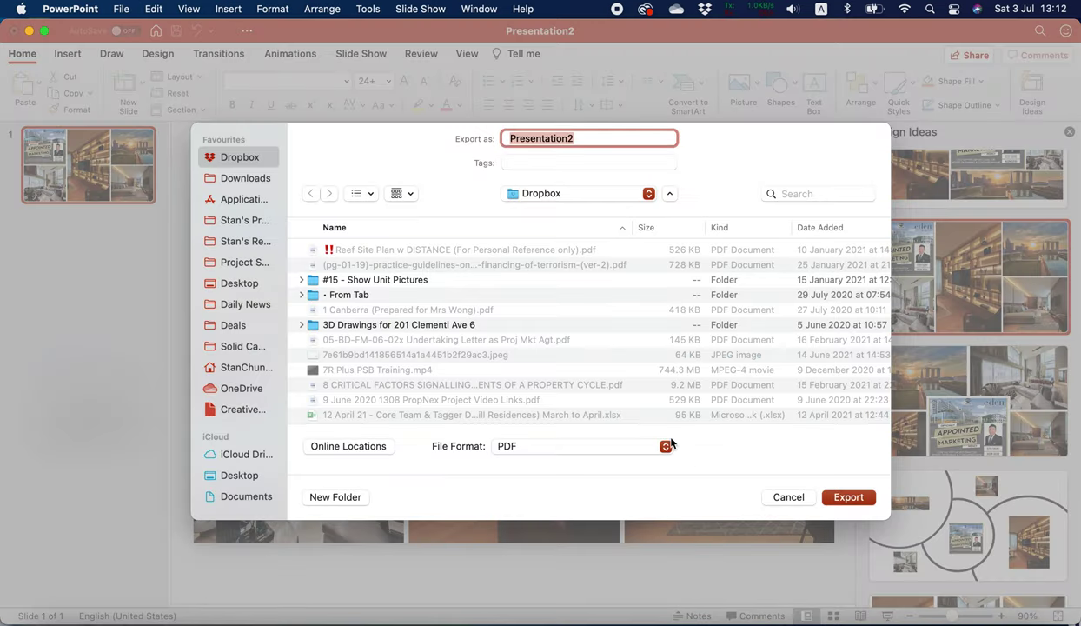
{"action": "left_click", "coordinate": [658, 446]}
{"action": "left_click", "coordinate": [567, 497]}
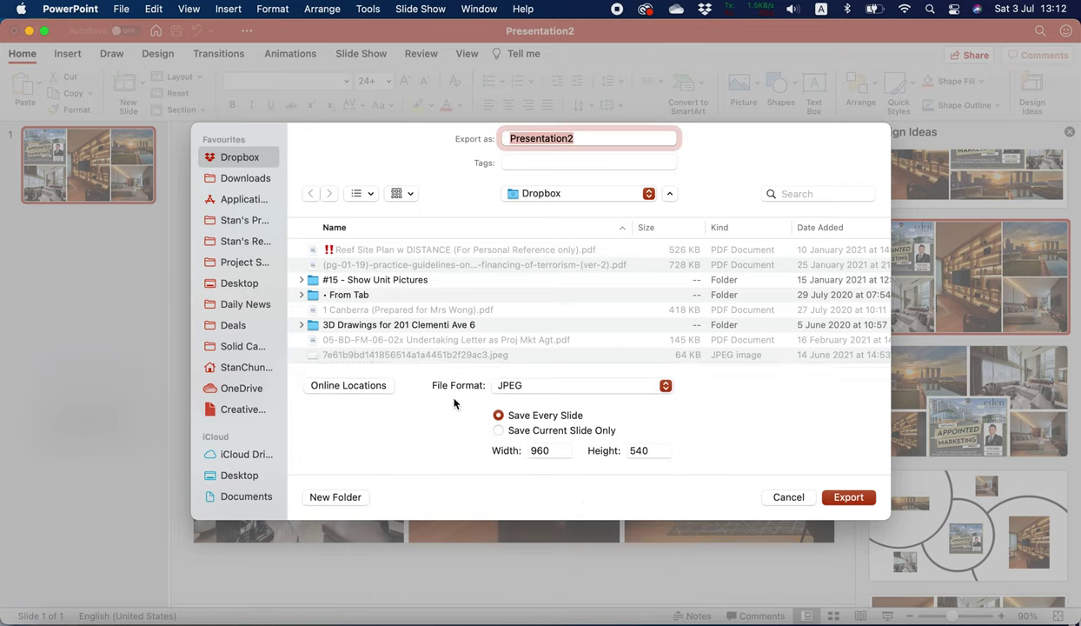
{"action": "left_click", "coordinate": [848, 498]}
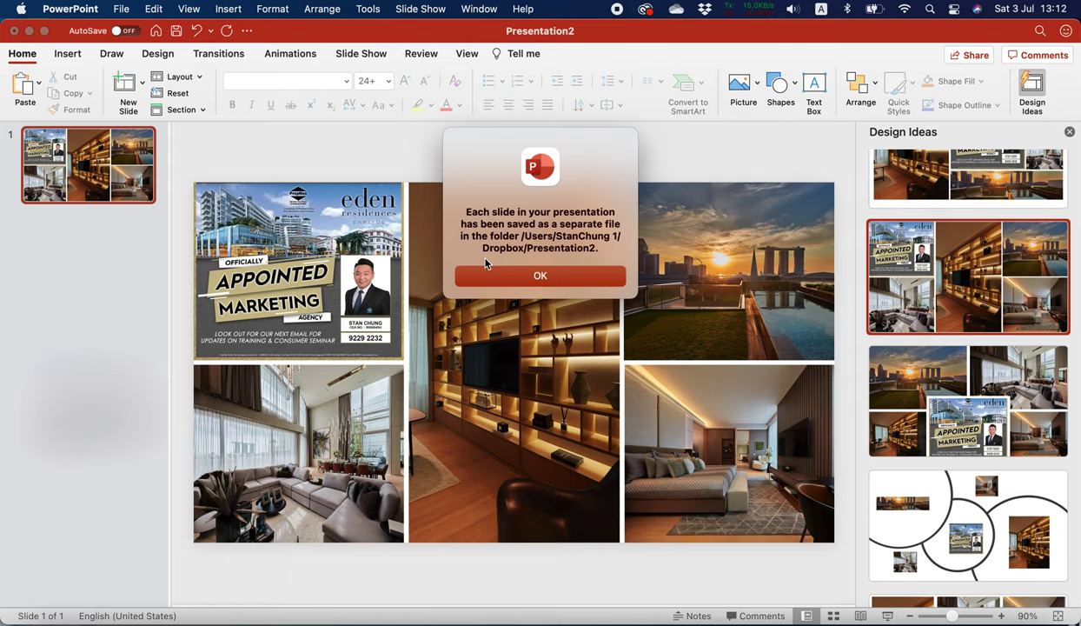
{"action": "left_click", "coordinate": [504, 272]}
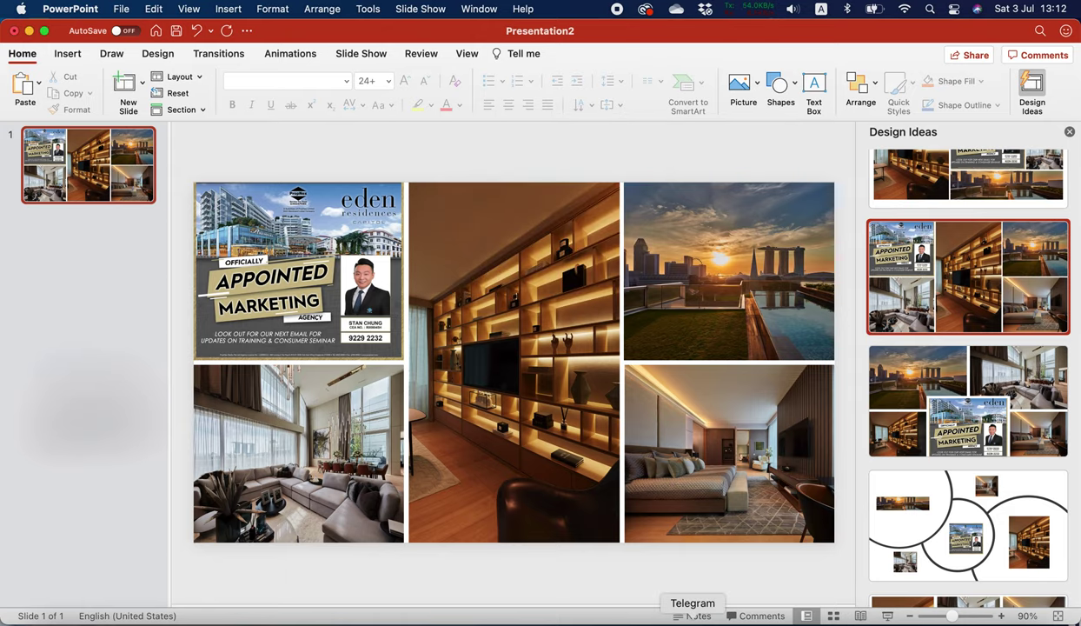
Step: Switch to Finder, open Slide1.jpeg from the Presentation2 folder in Dropbox, and inspect the exported collage in an enlarged window
{"action": "left_click", "coordinate": [50, 618]}
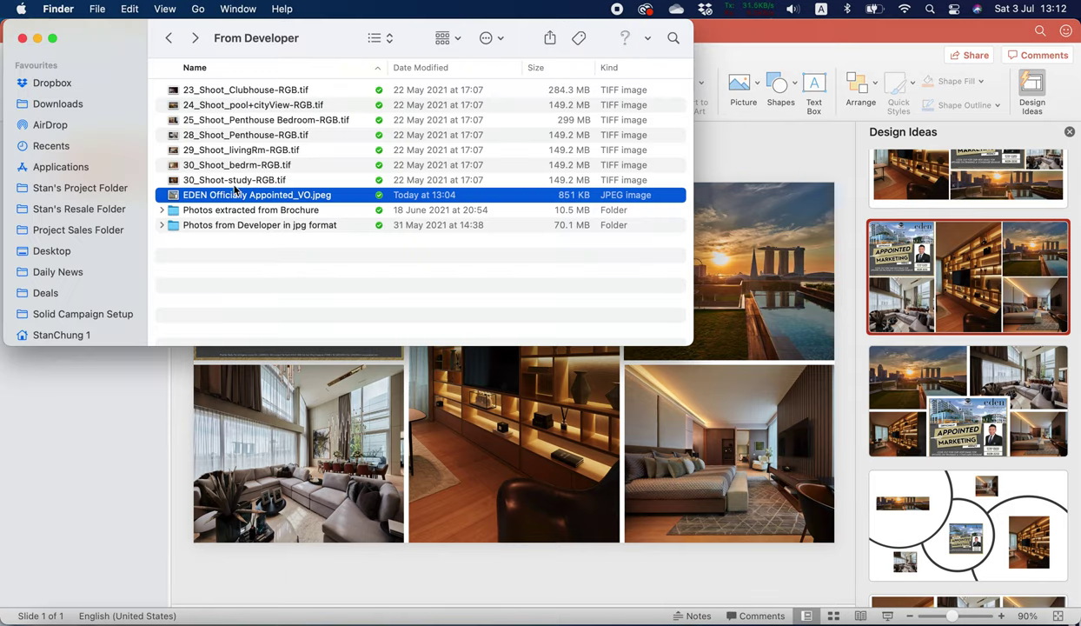
{"action": "left_click", "coordinate": [48, 80]}
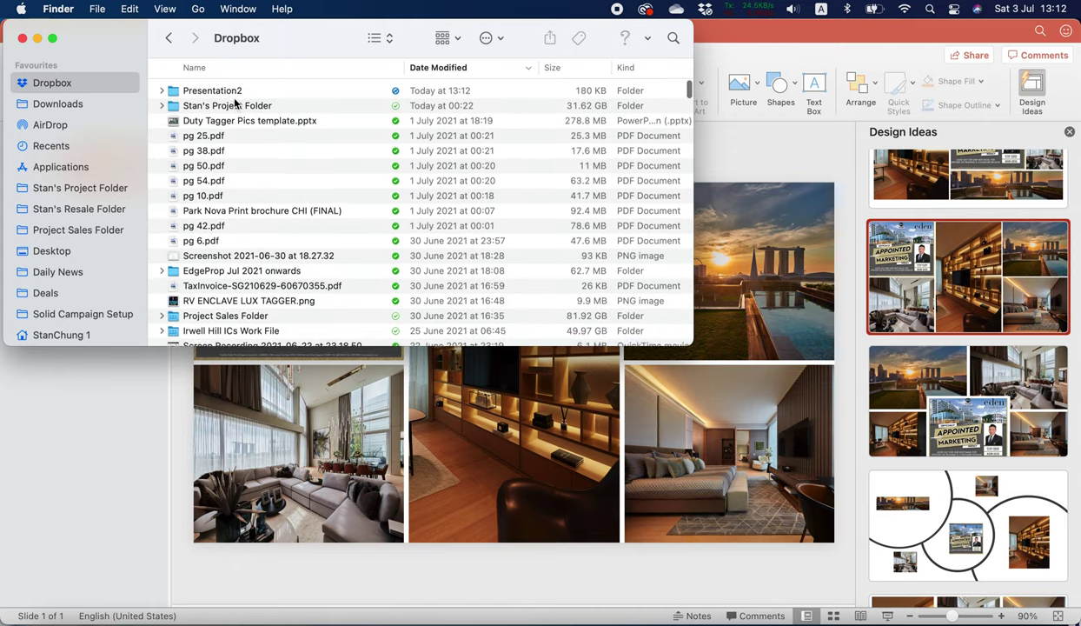
{"action": "double_click", "coordinate": [225, 89]}
{"action": "double_click", "coordinate": [232, 94]}
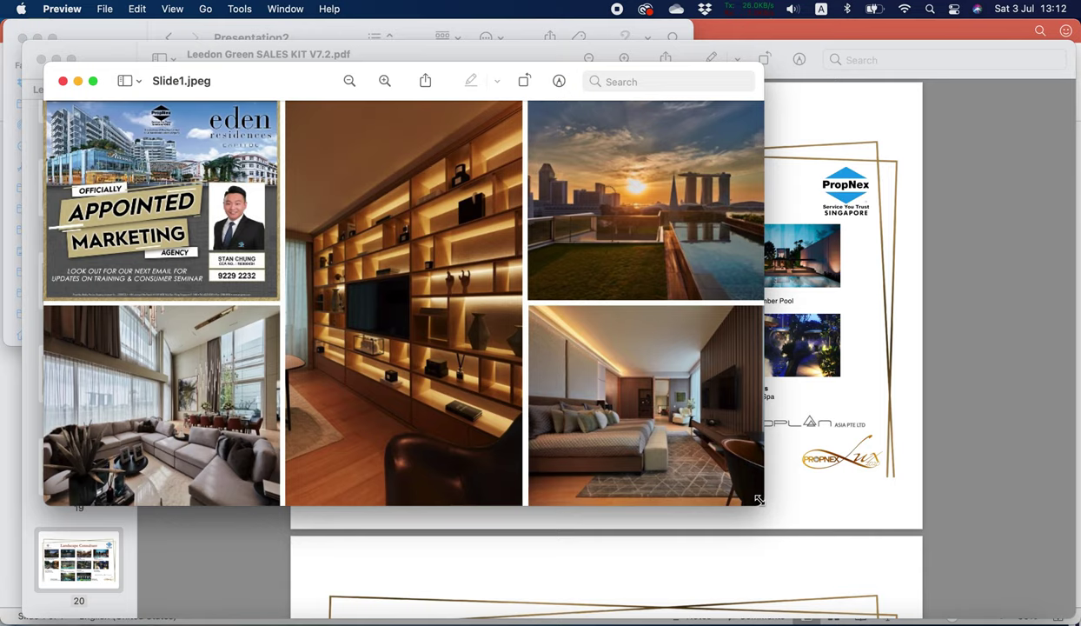
{"action": "left_click_drag", "start_coordinate": [763, 504], "coordinate": [998, 568]}
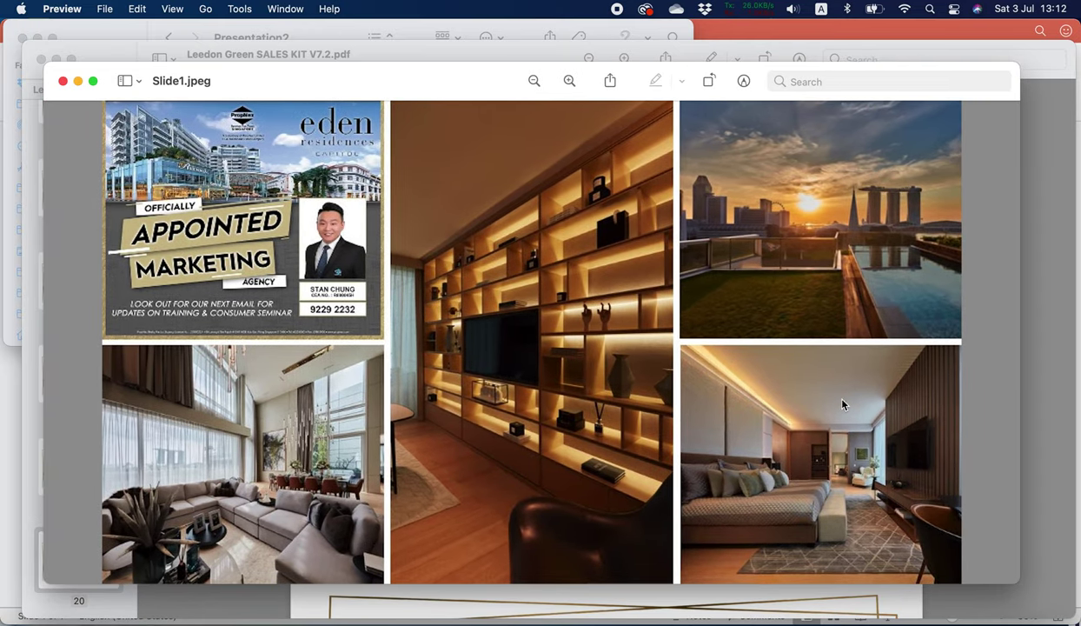
{"action": "scroll", "coordinate": [841, 404], "scroll_direction": "down", "scroll_amount": 5}
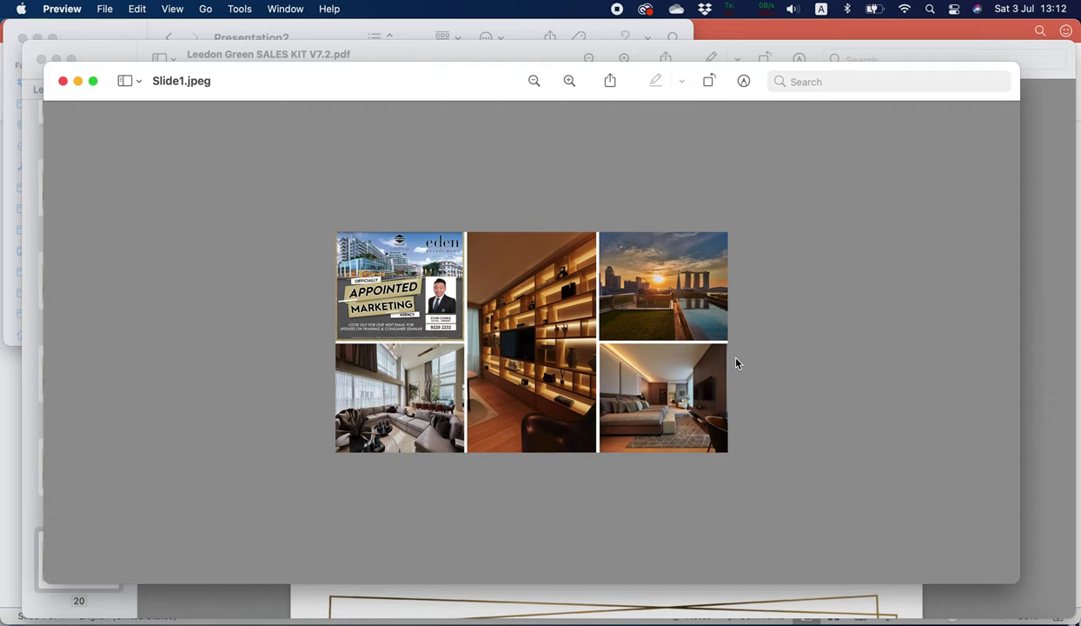
{"action": "scroll", "coordinate": [735, 363], "scroll_direction": "up", "scroll_amount": 5}
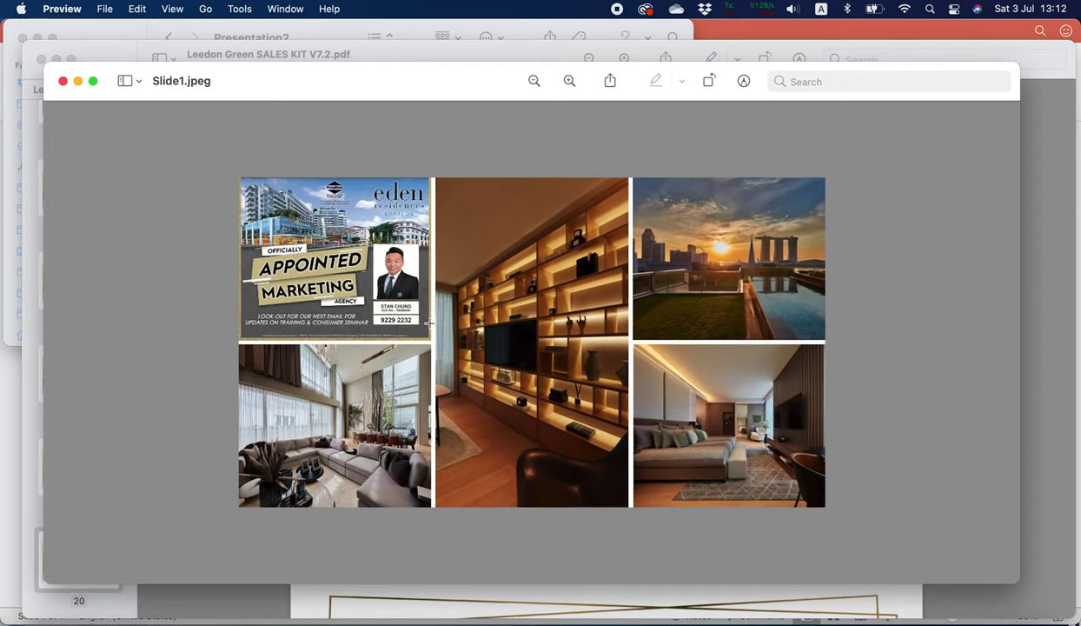